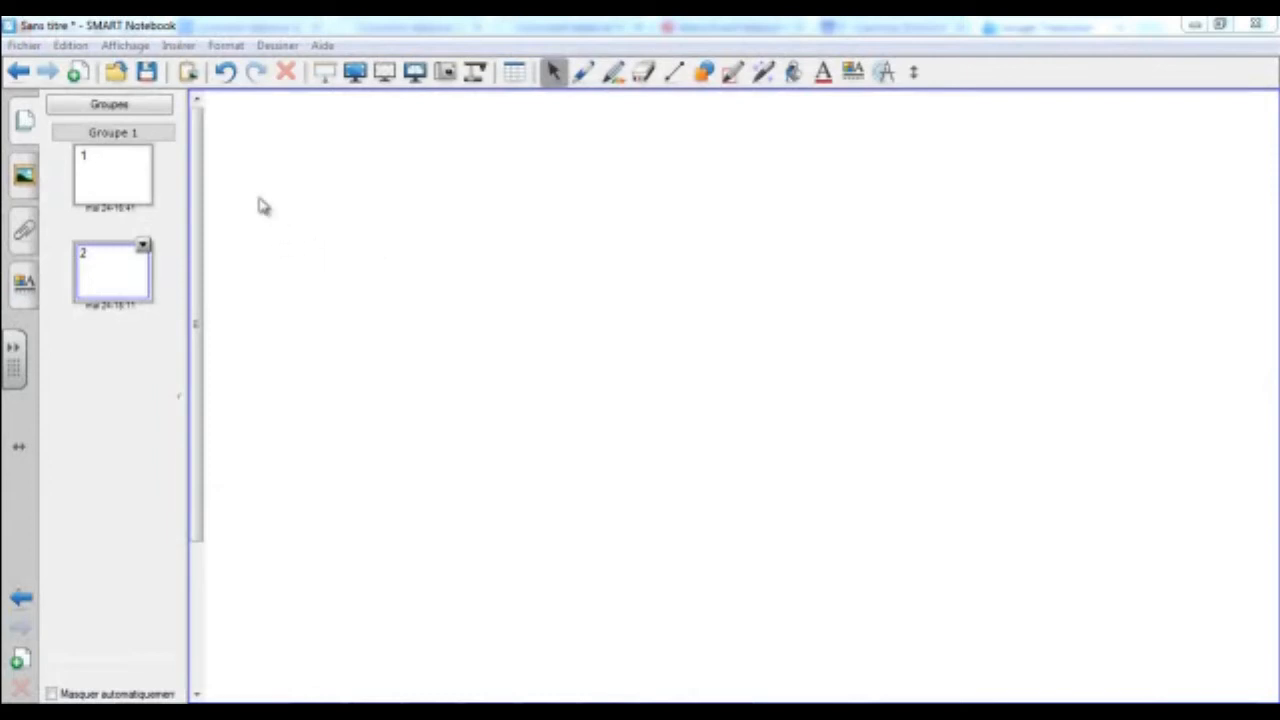
# Step: Add two blank pages, undoing and redoing the last page addition
pyautogui.click(78, 73)
pyautogui.click(78, 73)
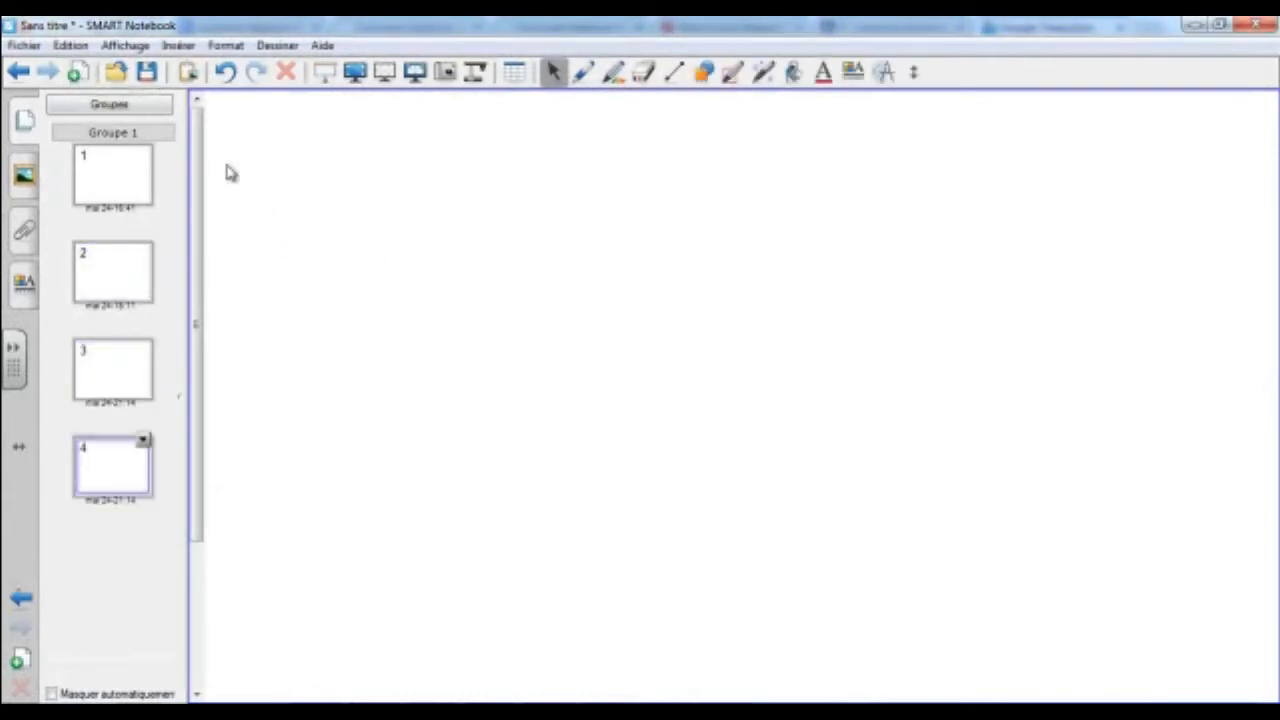
pyautogui.click(226, 74)
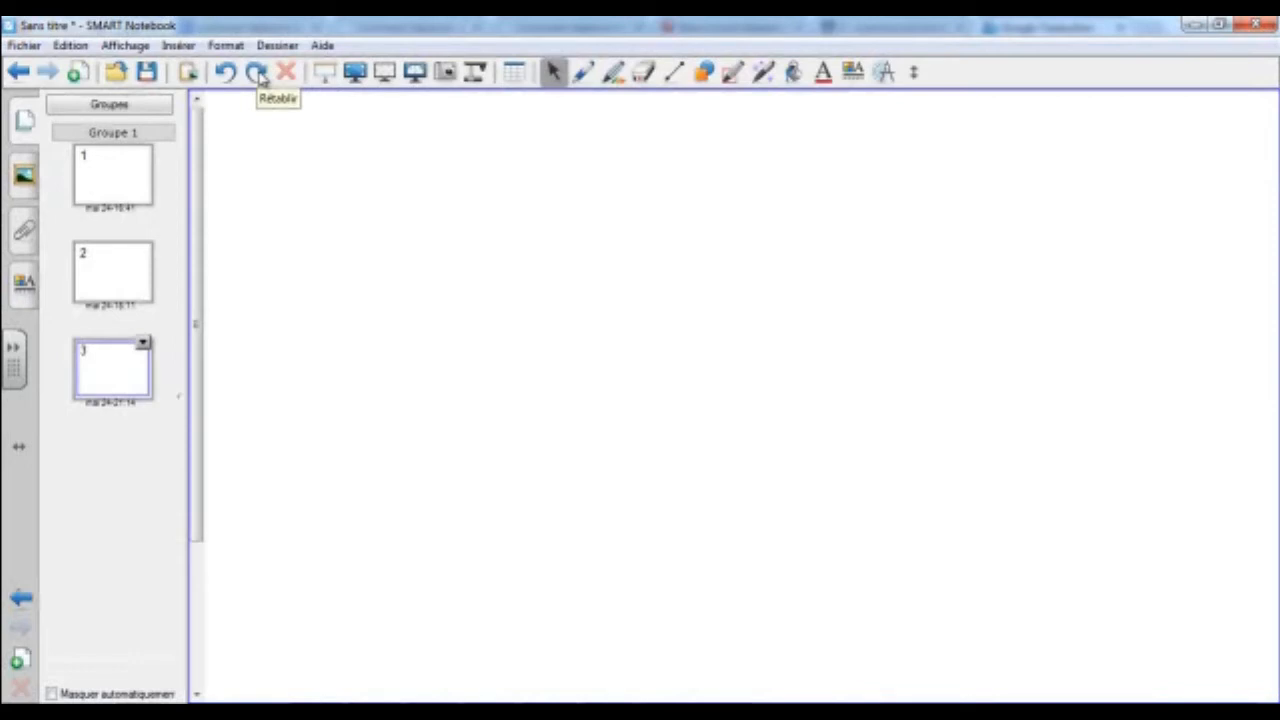
pyautogui.click(257, 73)
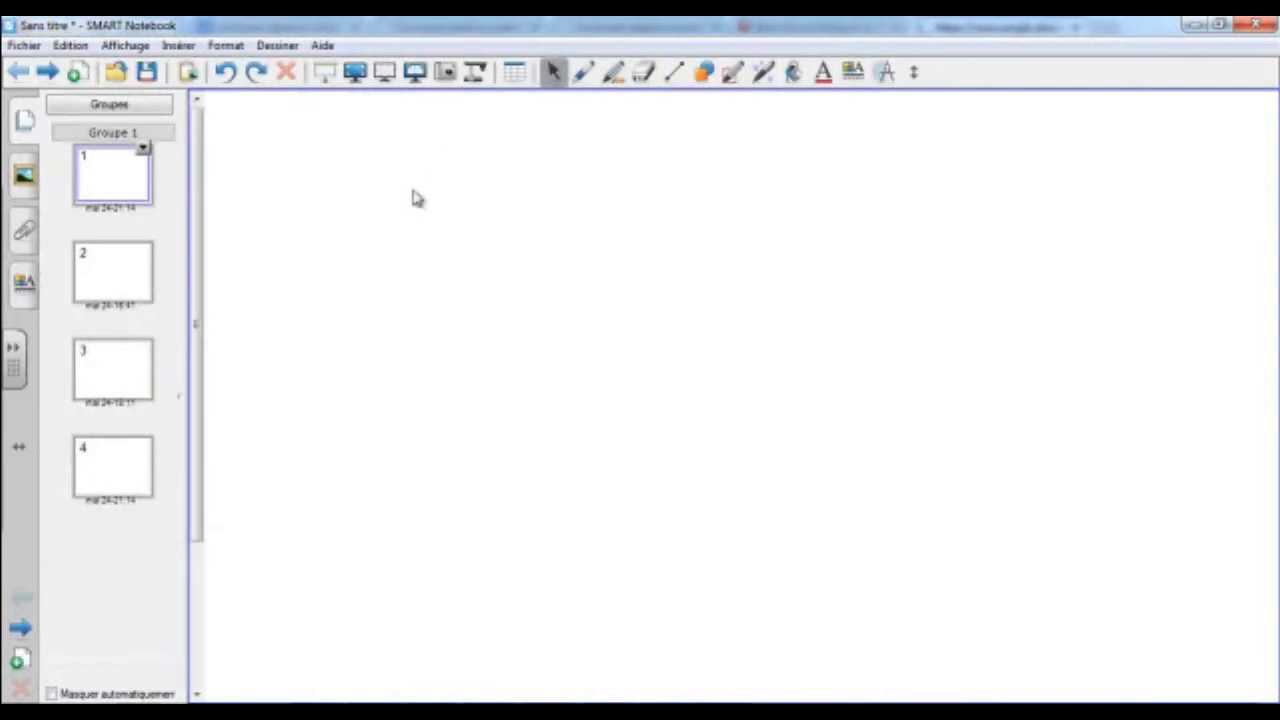
# Step: Cover page 1 with the screen shade, adjust its top and left edges, and remove the shade
pyautogui.click(325, 75)
pyautogui.moveTo(743, 120)
pyautogui.mouseDown()
pyautogui.moveTo(760, 351)
pyautogui.moveTo(737, 111)
pyautogui.mouseUp()
pyautogui.moveTo(223, 498); pyautogui.dragTo(210, 495)
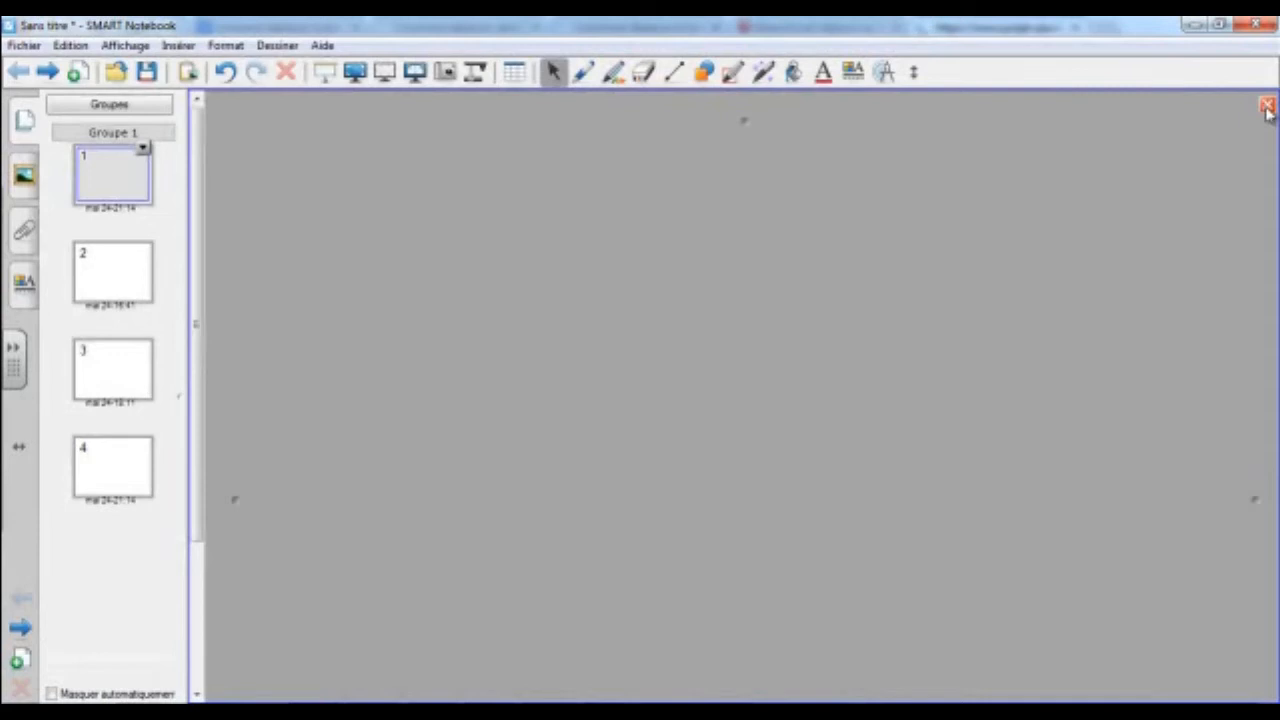
pyautogui.click(1266, 106)
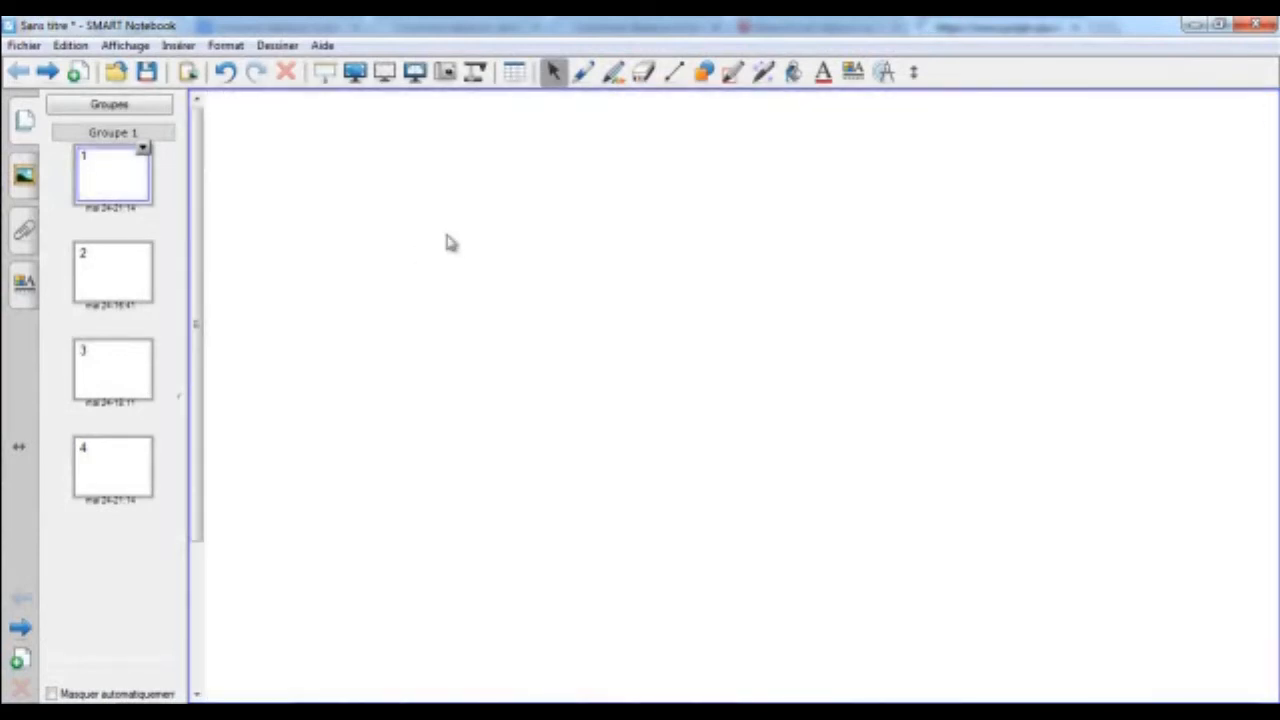
# Step: View page 1 in full screen, return to the normal window, and switch the dual-page display back to a single page
pyautogui.click(354, 73)
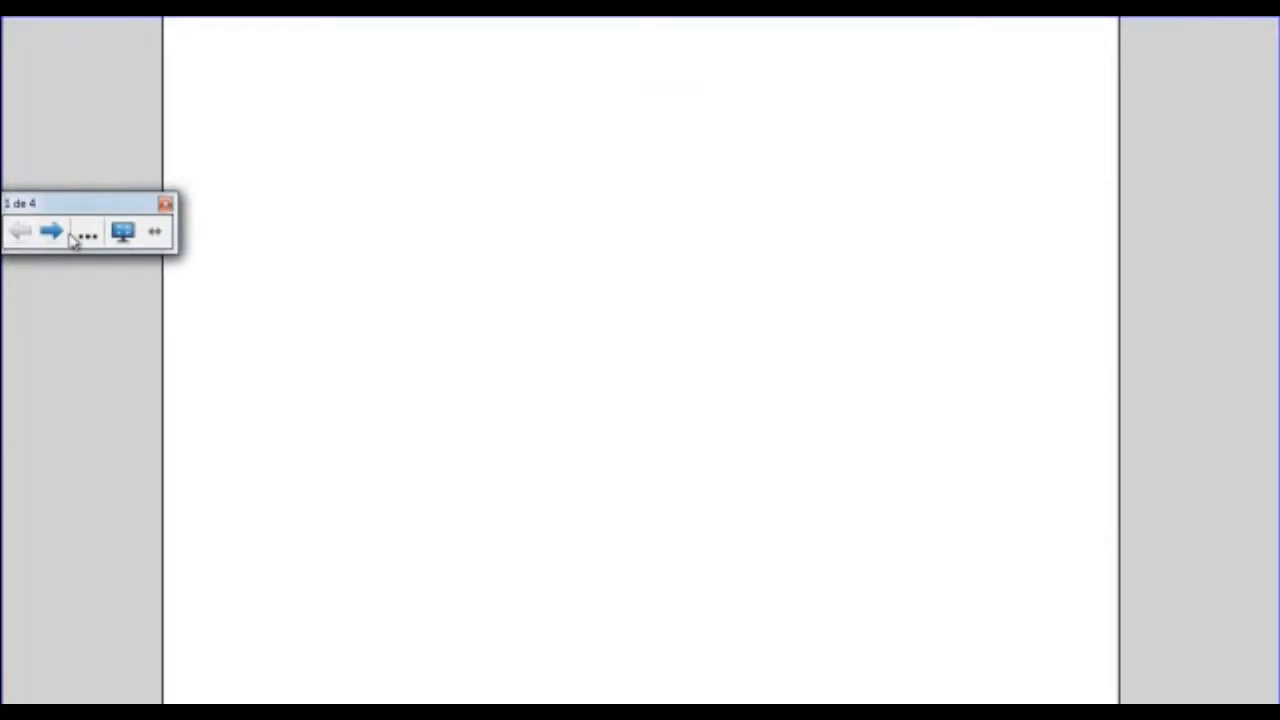
pyautogui.click(123, 233)
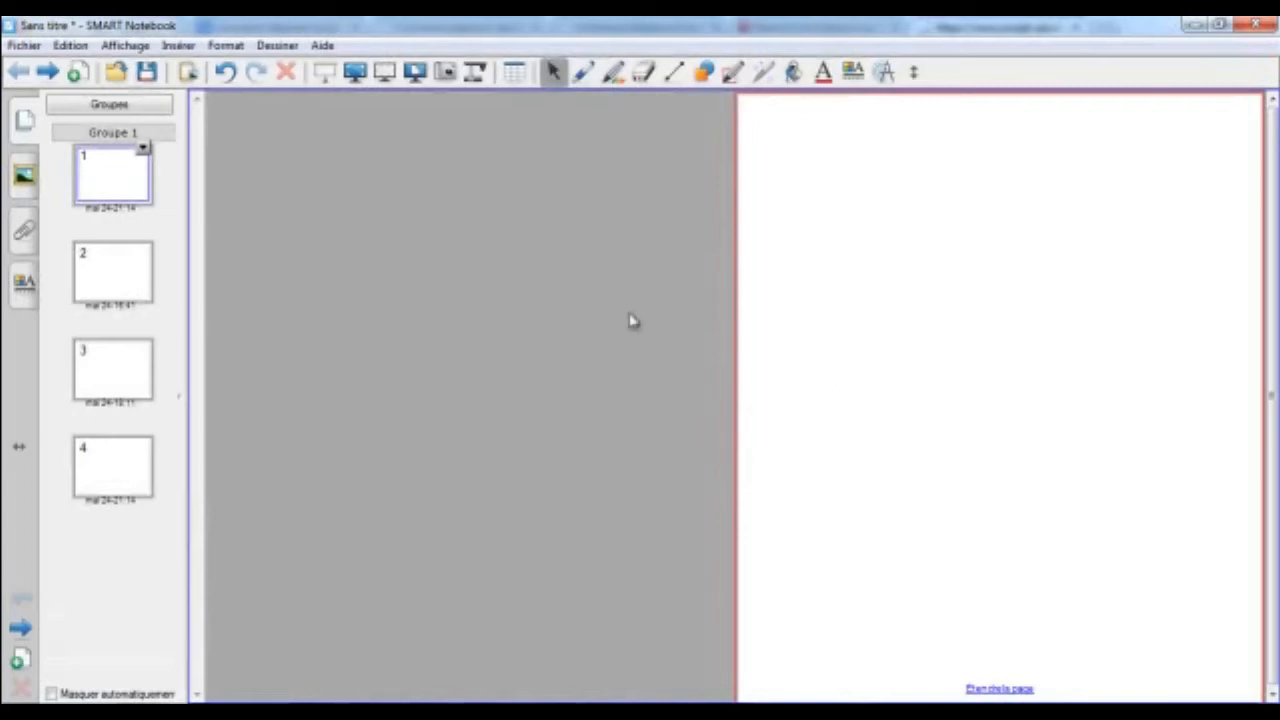
pyautogui.click(415, 73)
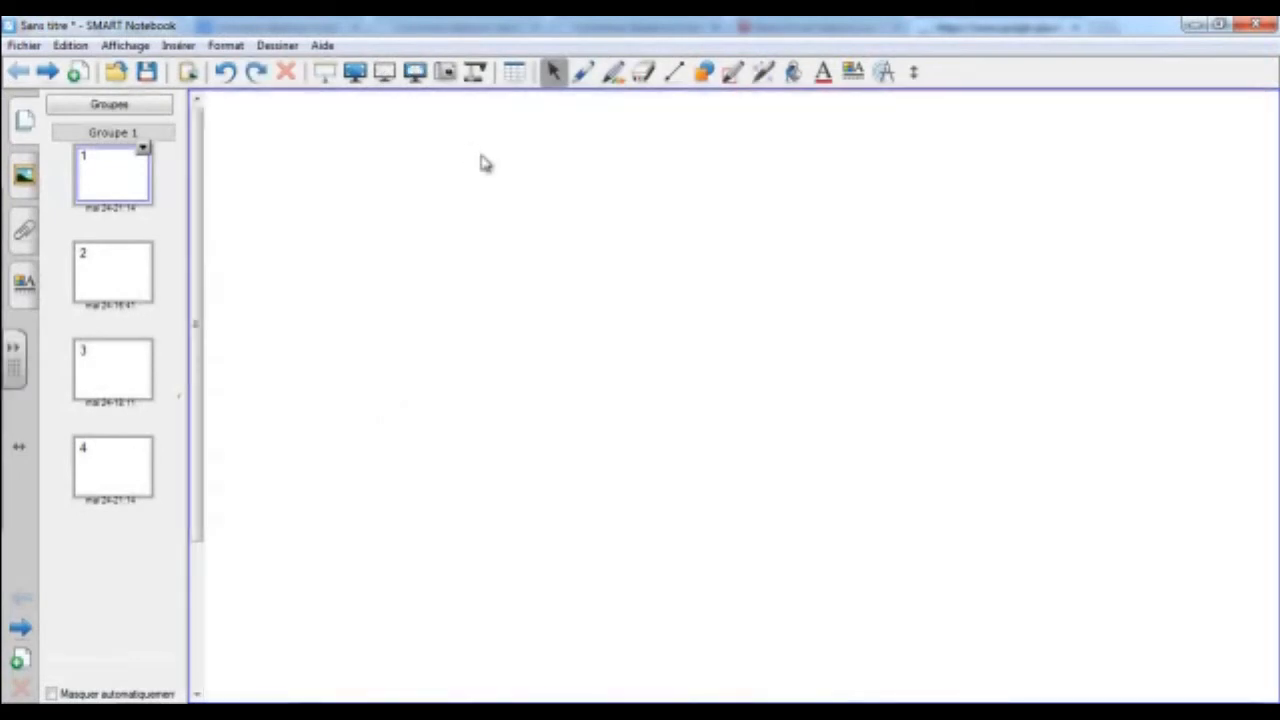
# Step: Start the screen capture tool and capture a rectangular area covering the menu bar and toolbar strip
pyautogui.click(445, 73)
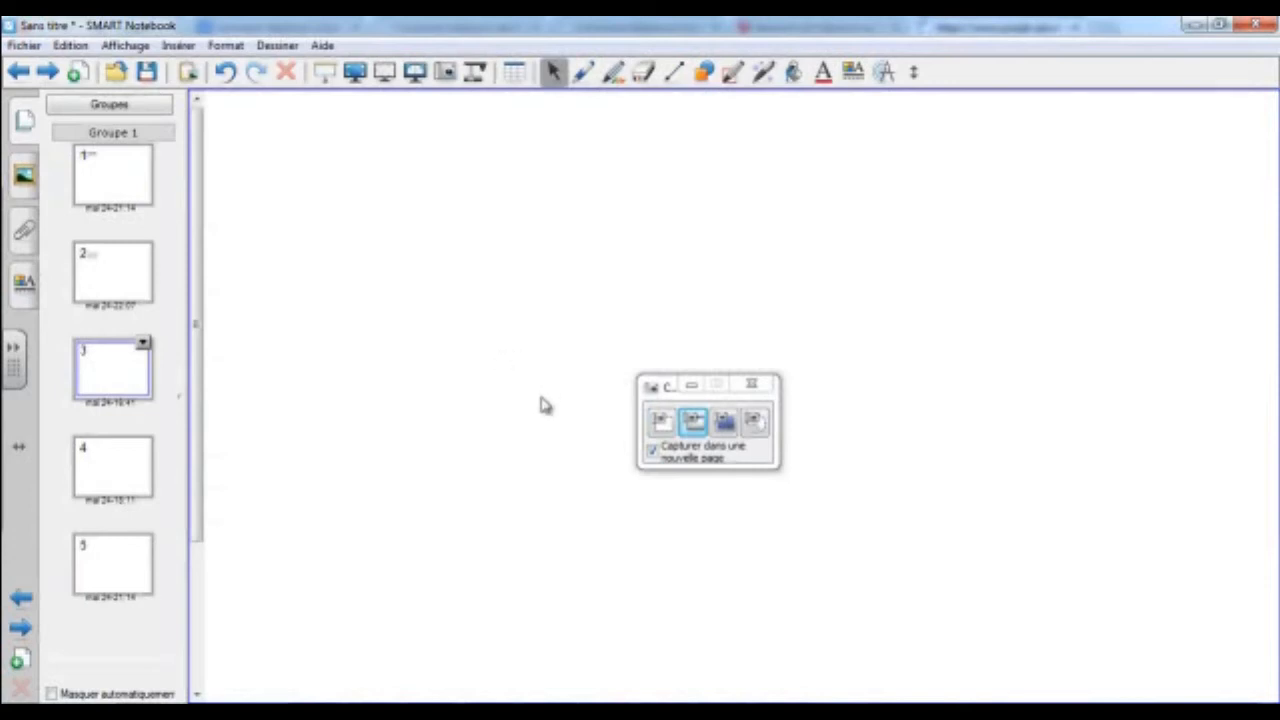
pyautogui.click(662, 424)
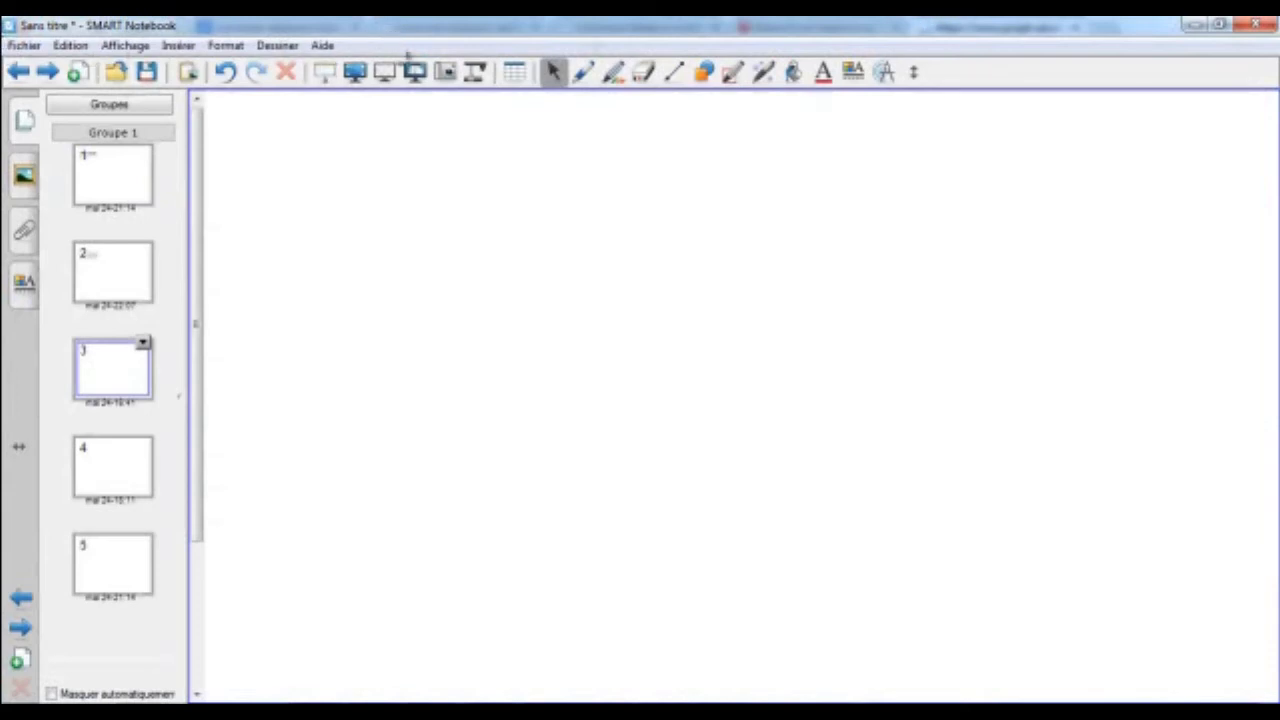
pyautogui.moveTo(795, 55); pyautogui.dragTo(950, 108)
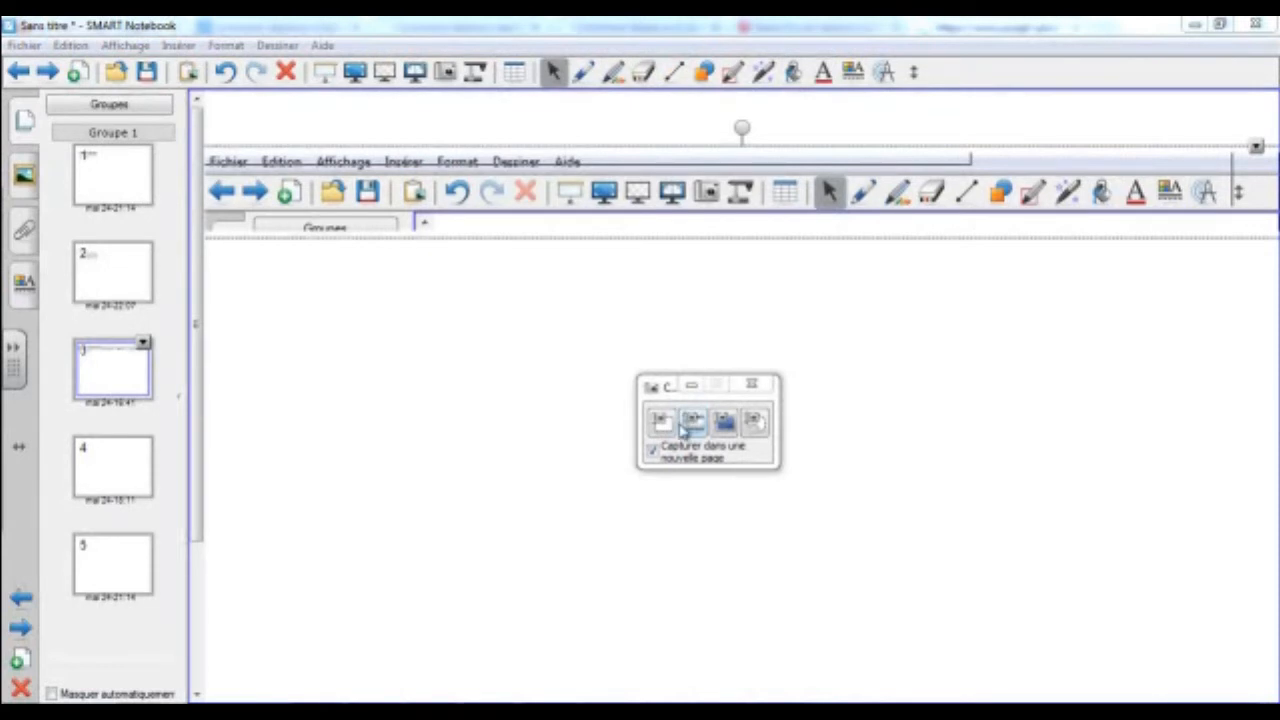
# Step: Capture the full screen into a new page, including all screens
pyautogui.click(724, 424)
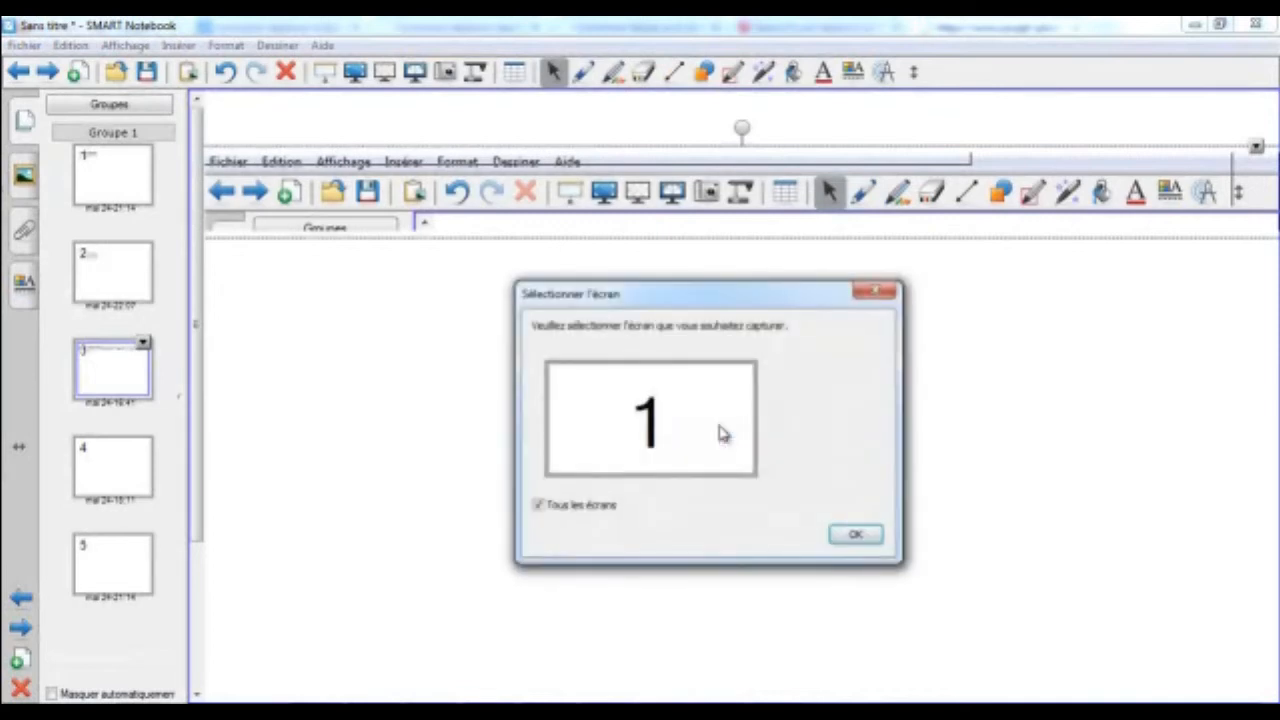
pyautogui.click(855, 537)
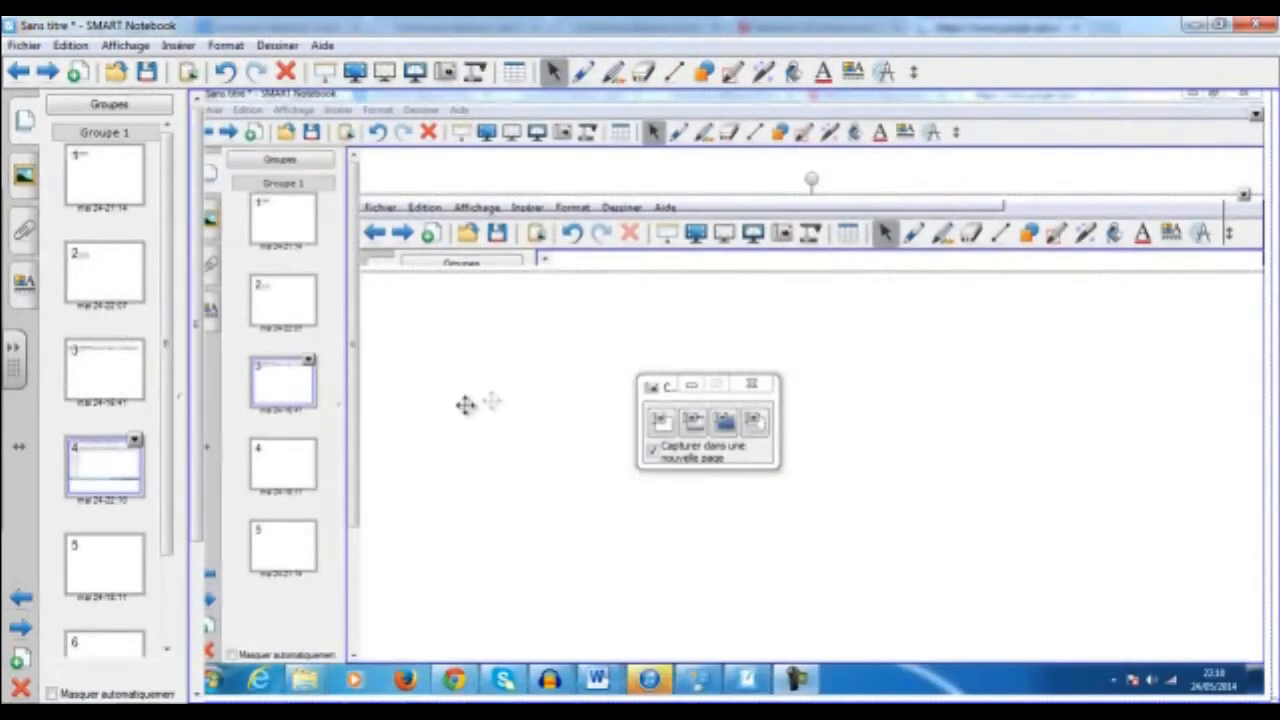
# Step: Make a freehand capture of a small part of the menu bar on blank page 5 and close the capture tool
pyautogui.scroll(-1, 492, 403)
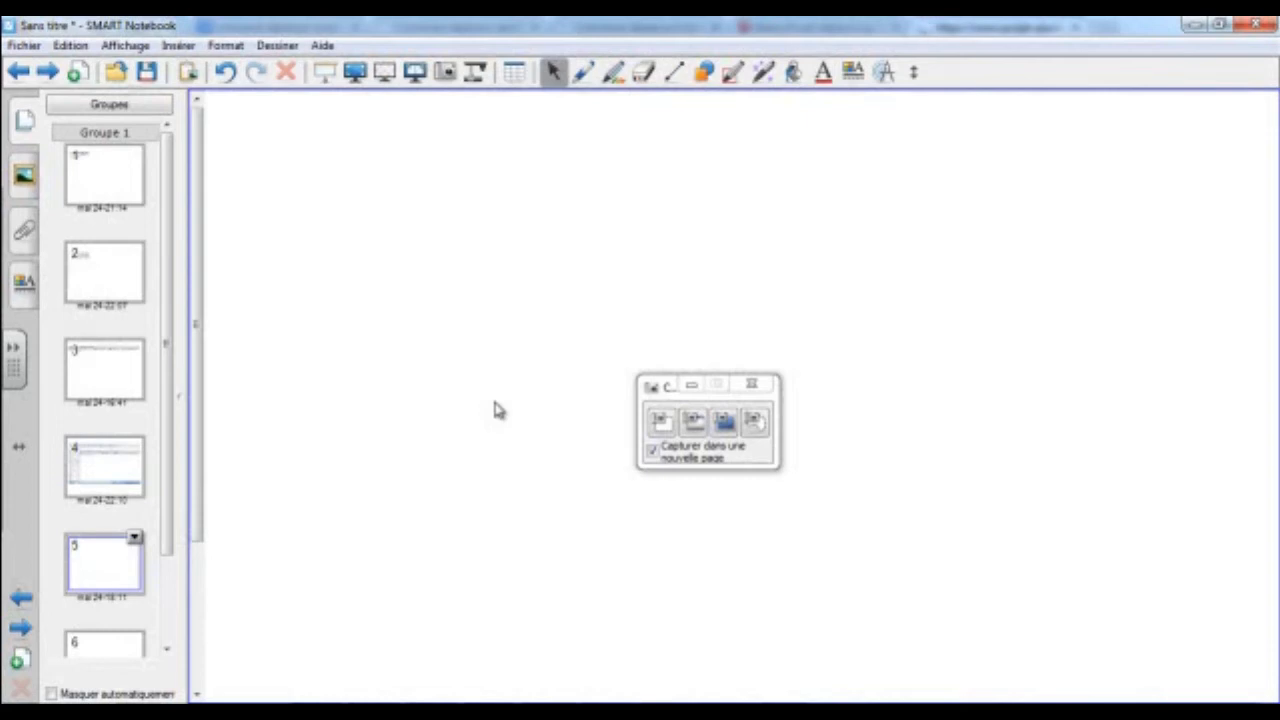
pyautogui.click(756, 421)
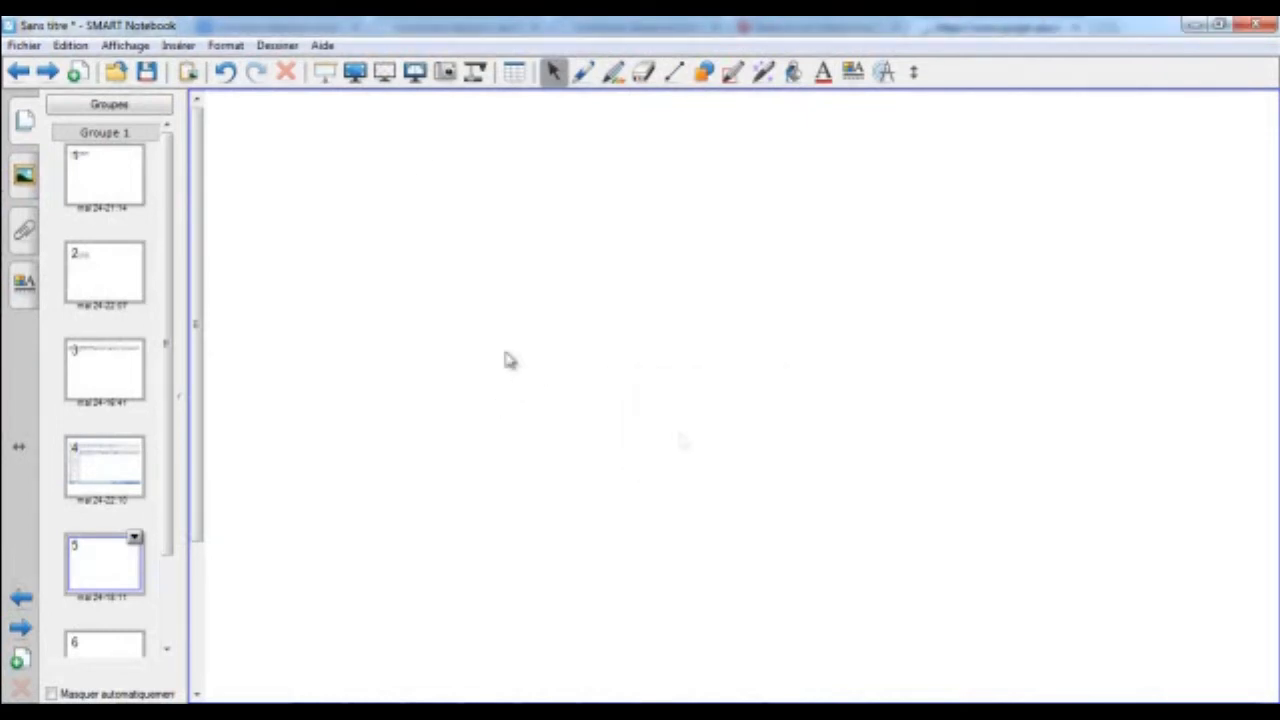
pyautogui.moveTo(376, 43); pyautogui.dragTo(404, 40)
pyautogui.moveTo(669, 127); pyautogui.dragTo(676, 190)
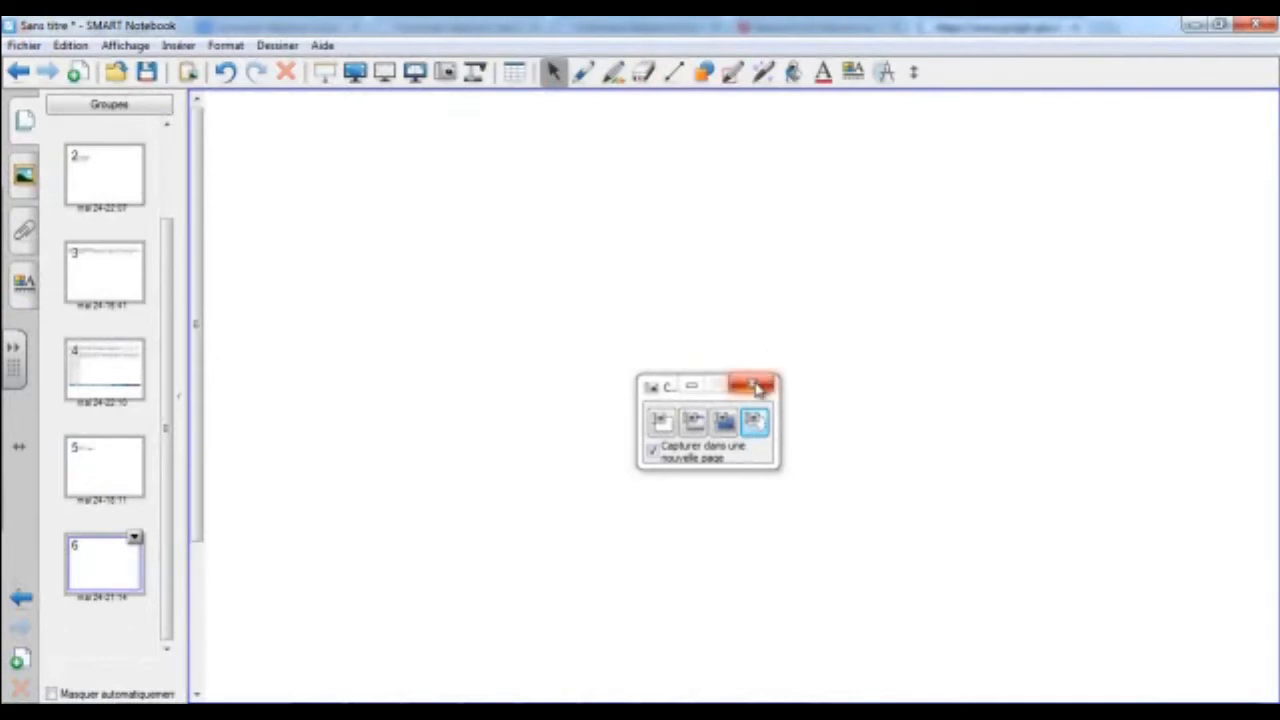
pyautogui.click(757, 388)
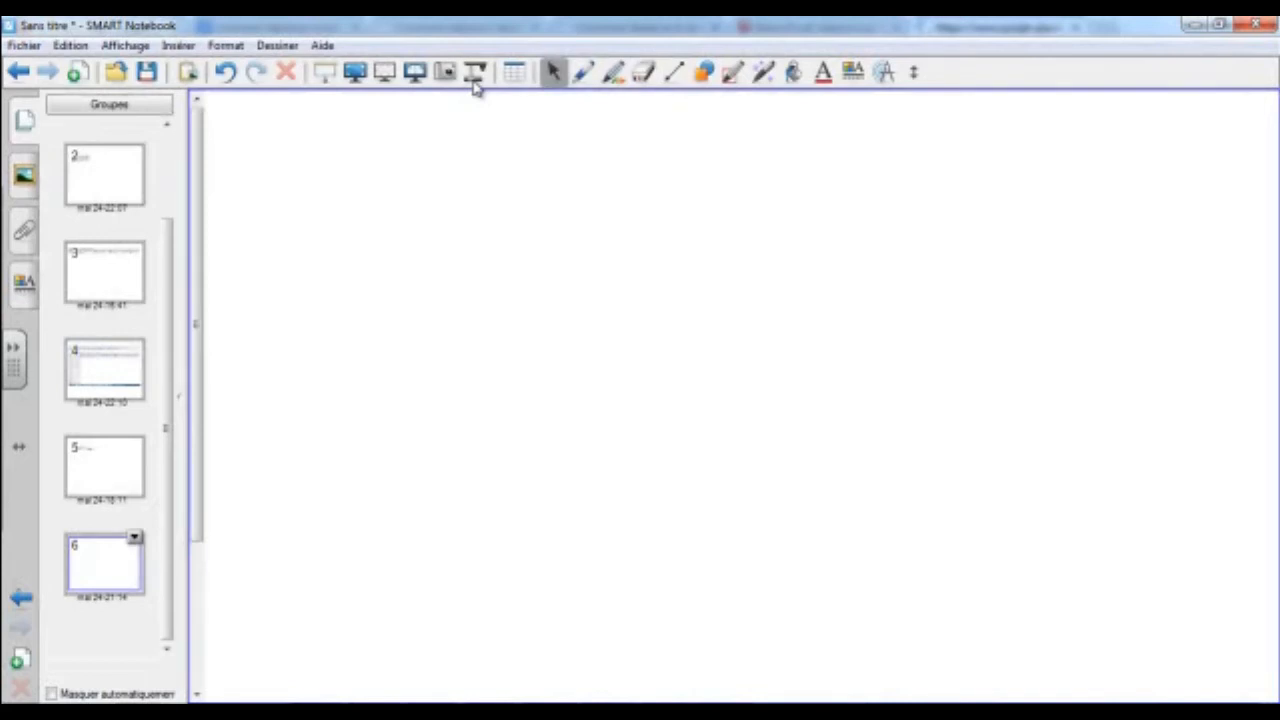
# Step: Insert the SMART Document Camera view on page 6 and close it again
pyautogui.click(475, 84)
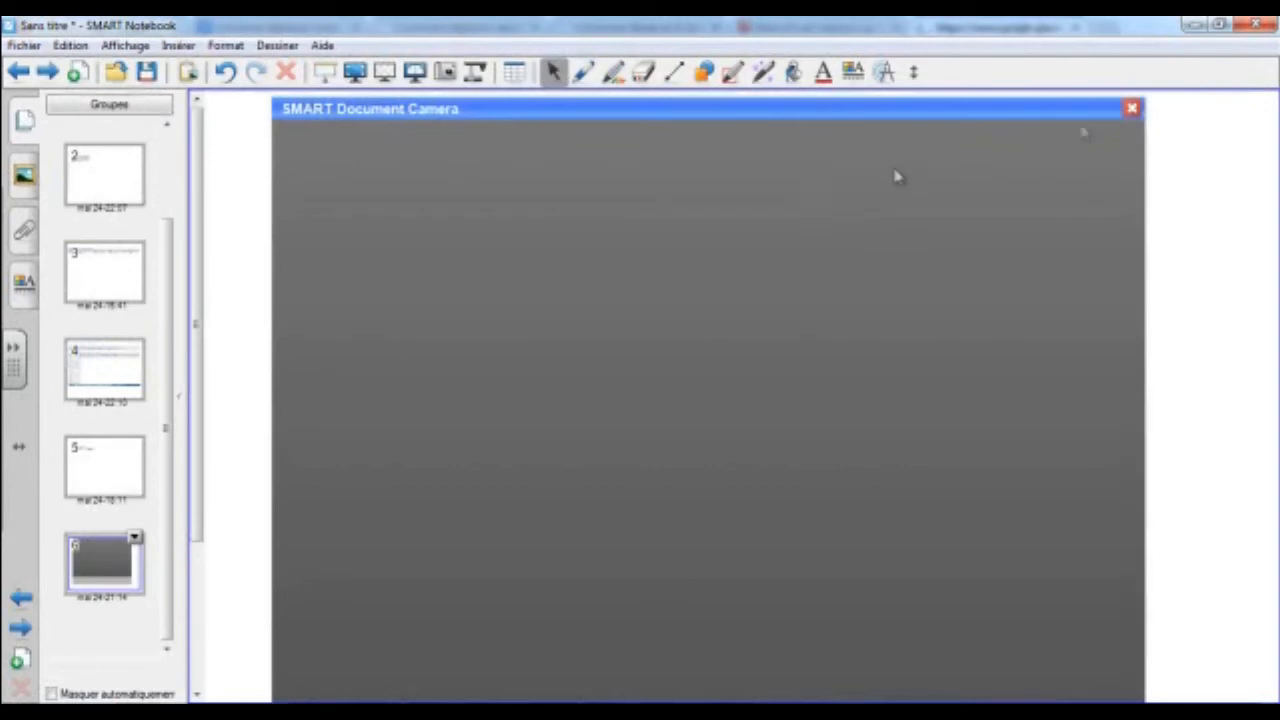
pyautogui.click(1131, 109)
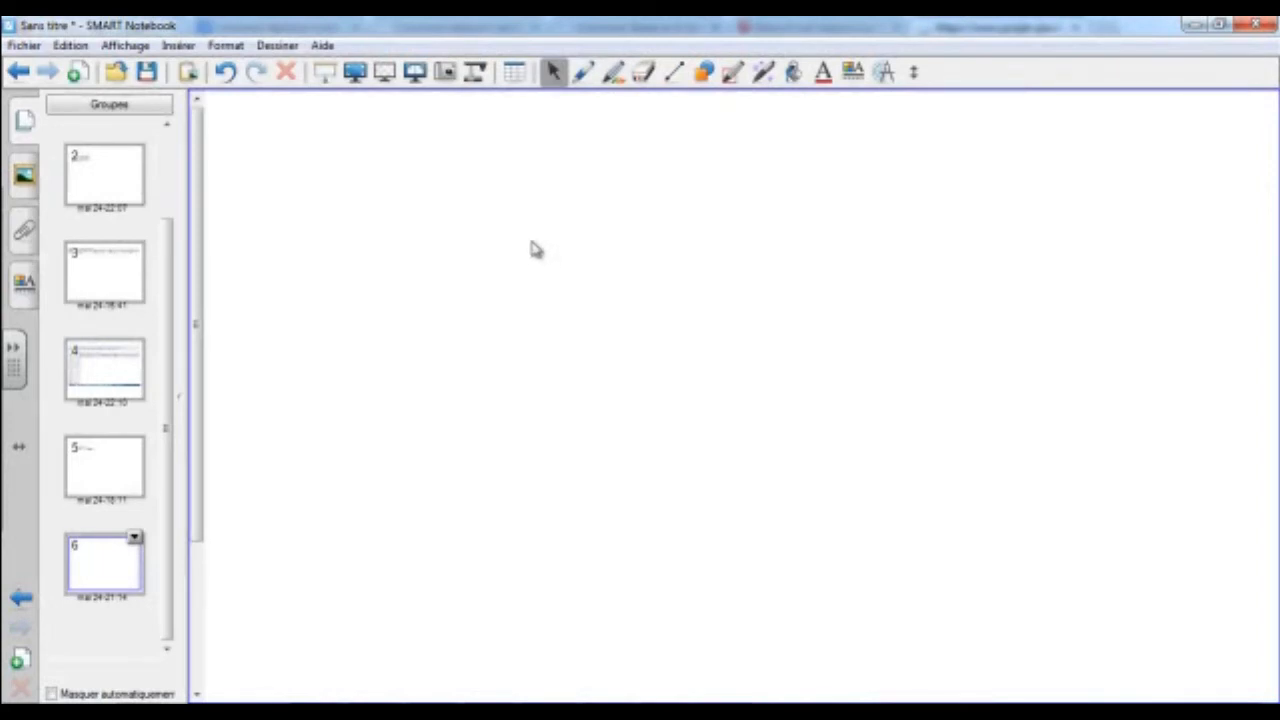
# Step: Insert a table of four columns and two rows on page 6 and cover its cells with a table shade
pyautogui.click(514, 72)
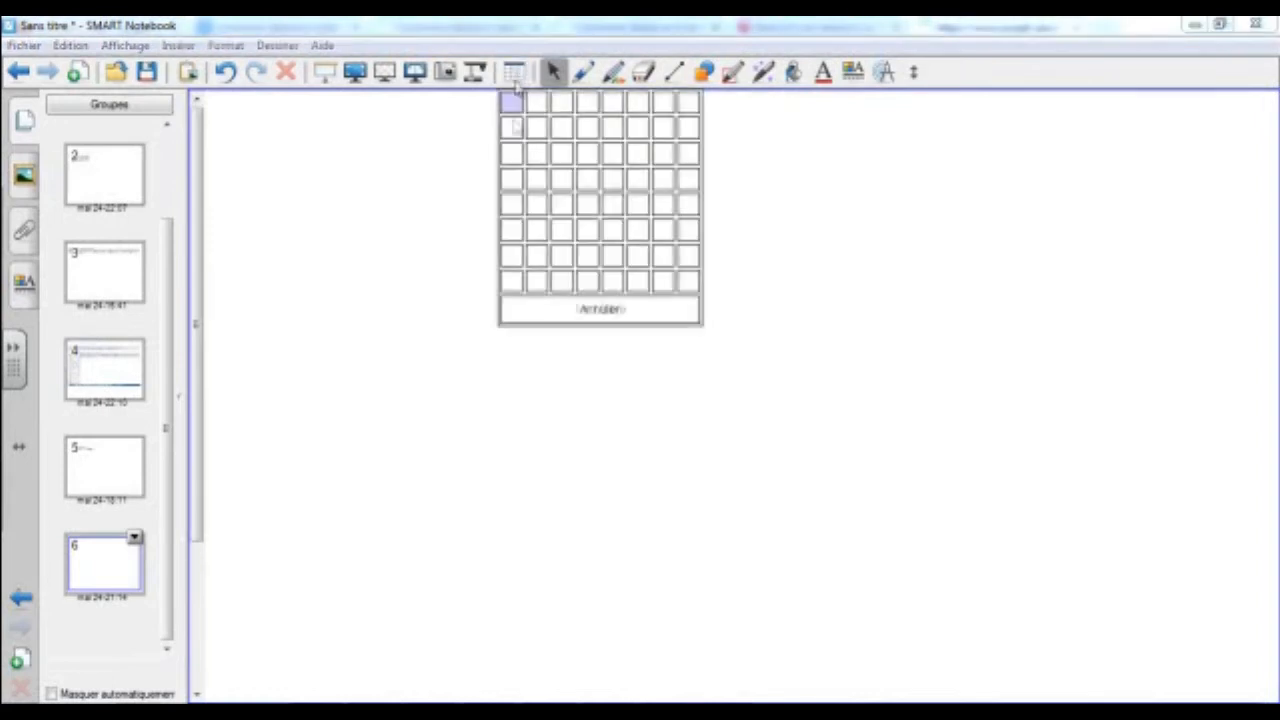
pyautogui.click(583, 148)
pyautogui.click(1131, 429)
pyautogui.click(1091, 368)
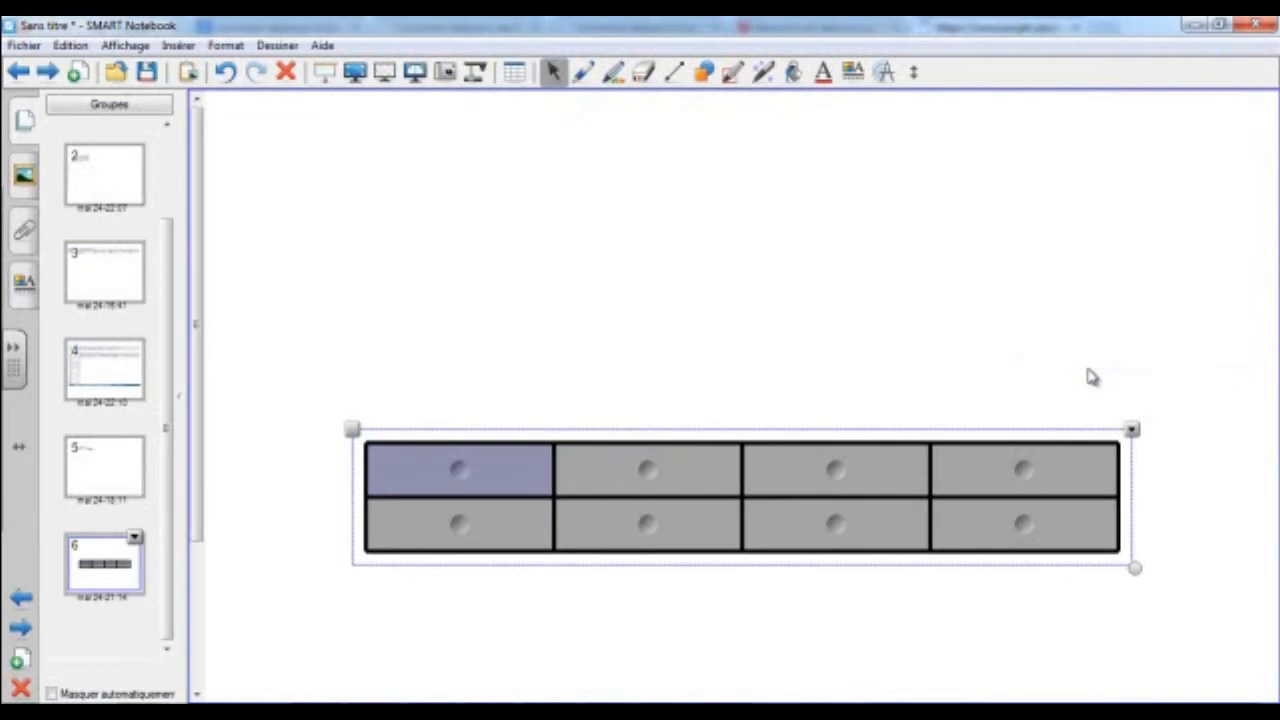
# Step: Remove the cell shade from the table's first cell
pyautogui.rightClick(514, 467)
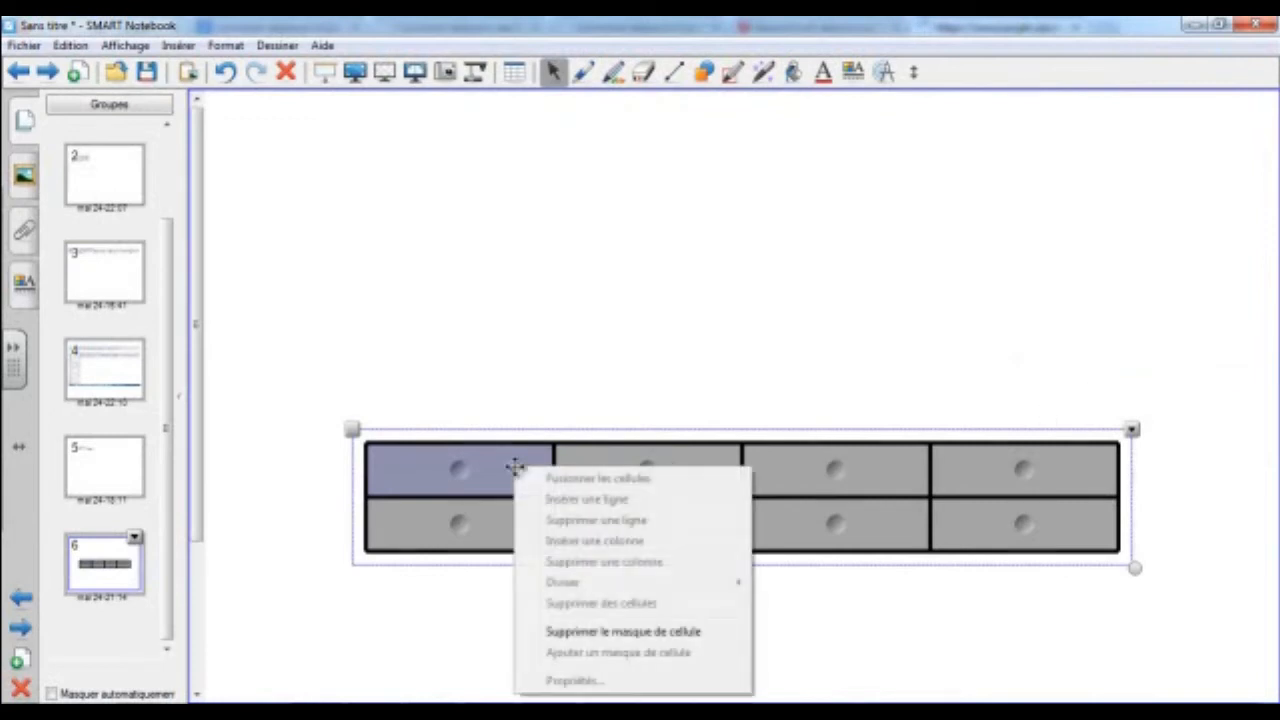
pyautogui.click(596, 633)
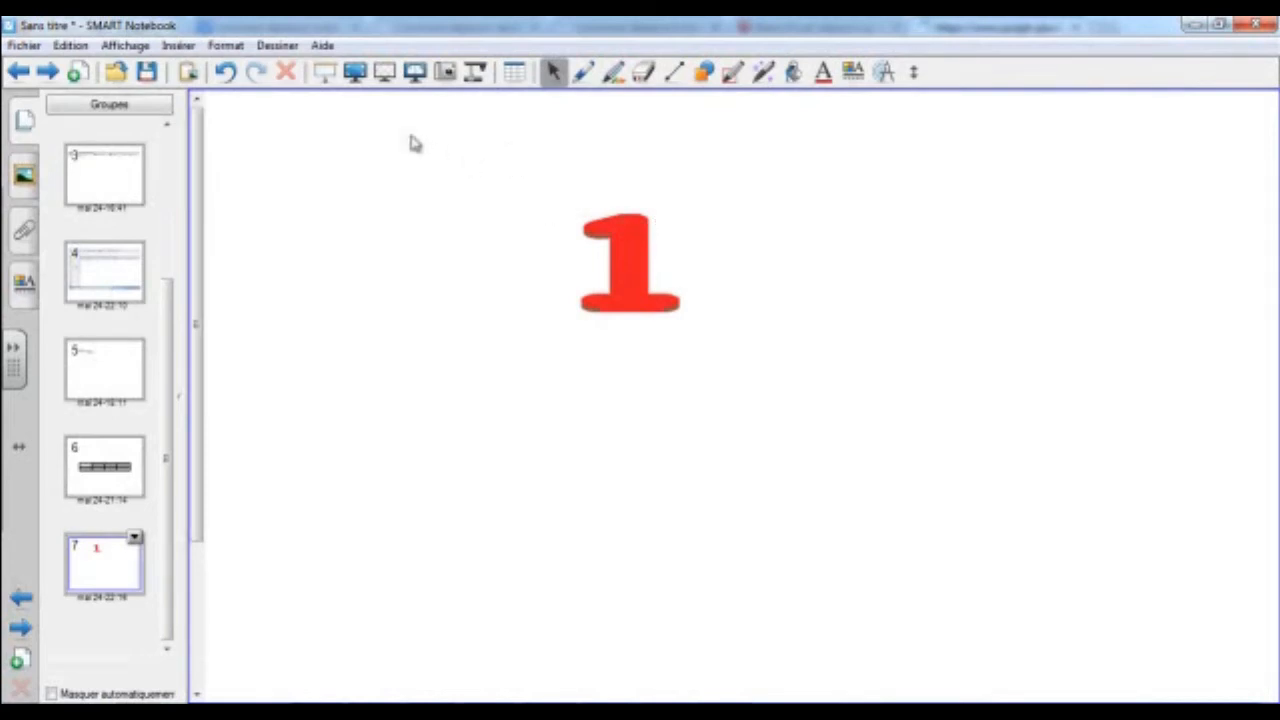
# Step: Delete the red number 1 from page 7
pyautogui.click(613, 234)
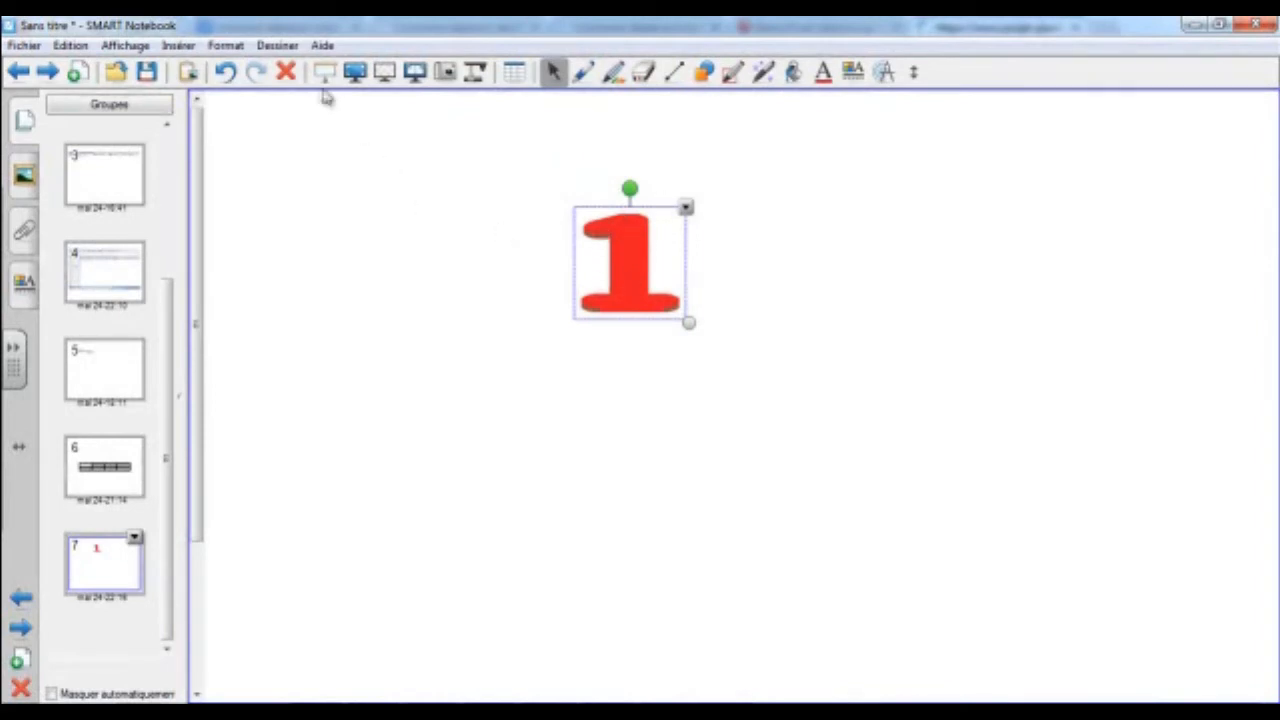
pyautogui.click(286, 72)
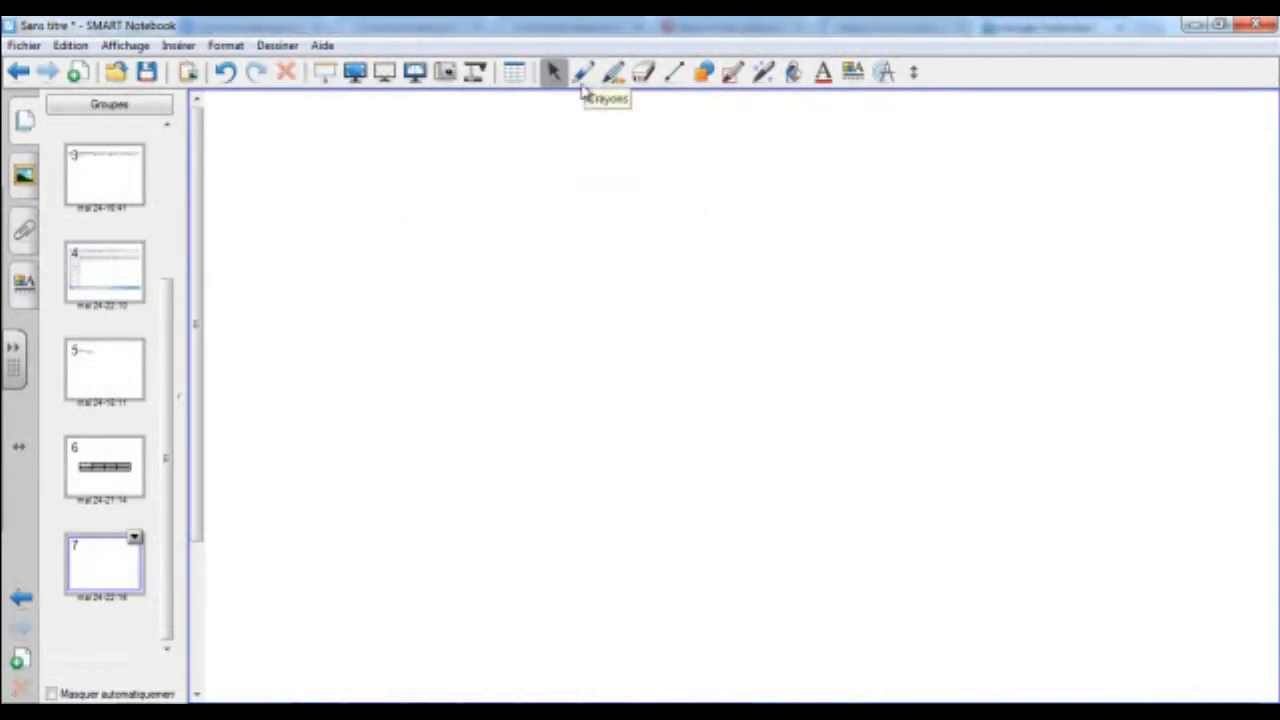
# Step: Handwrite a small letter a on page 7 with the dashed magenta pen
pyautogui.click(585, 78)
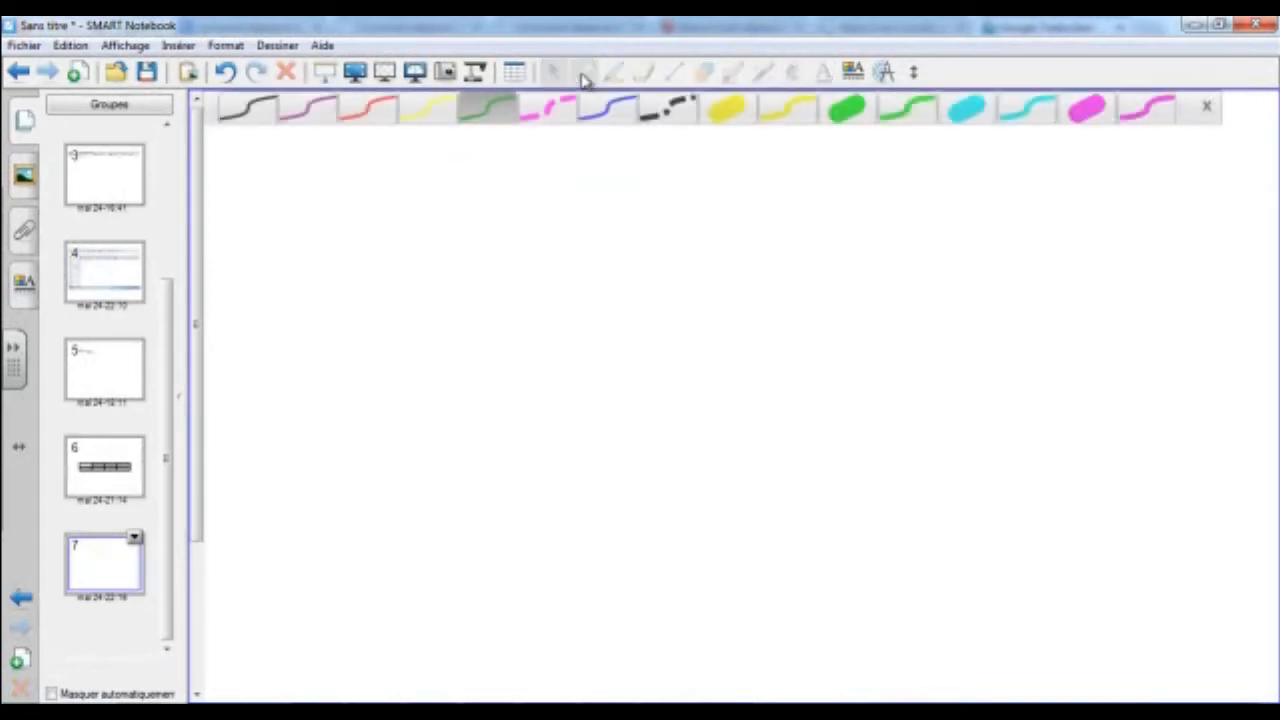
pyautogui.click(545, 112)
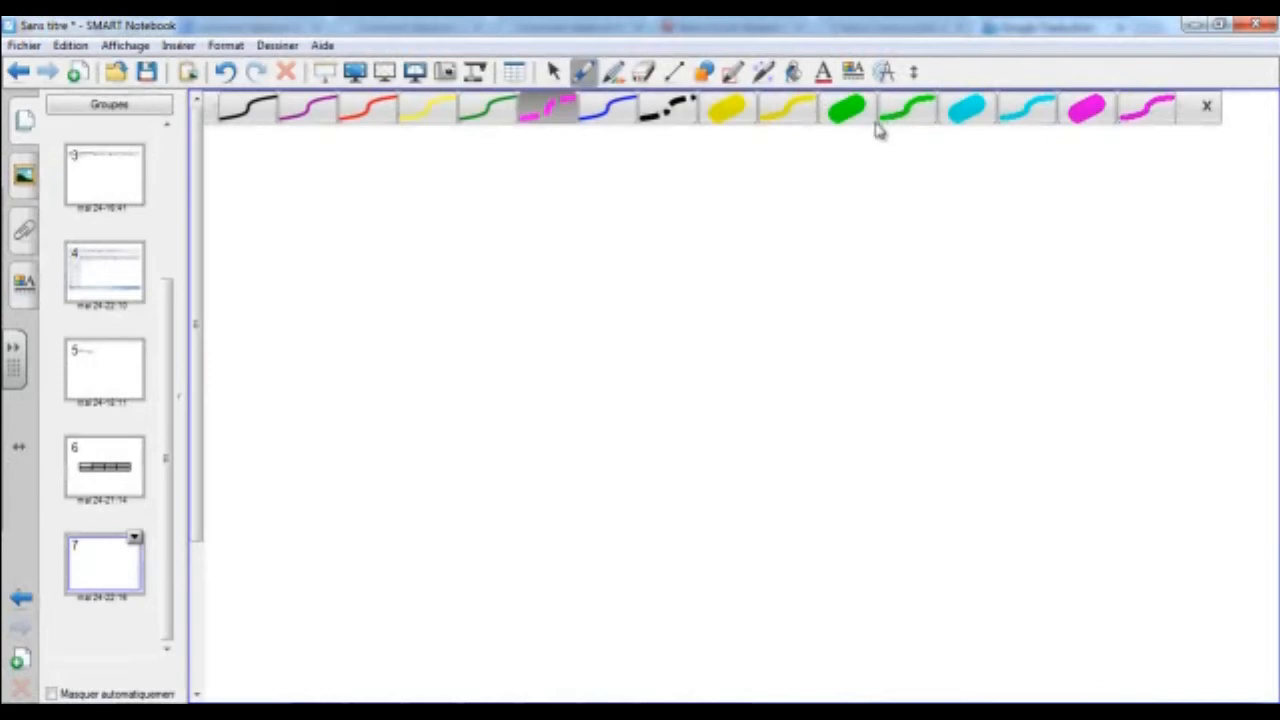
pyautogui.moveTo(808, 208)
pyautogui.mouseDown()
pyautogui.moveTo(866, 194)
pyautogui.moveTo(836, 230)
pyautogui.moveTo(812, 204)
pyautogui.moveTo(836, 186)
pyautogui.moveTo(906, 207)
pyautogui.mouseUp()
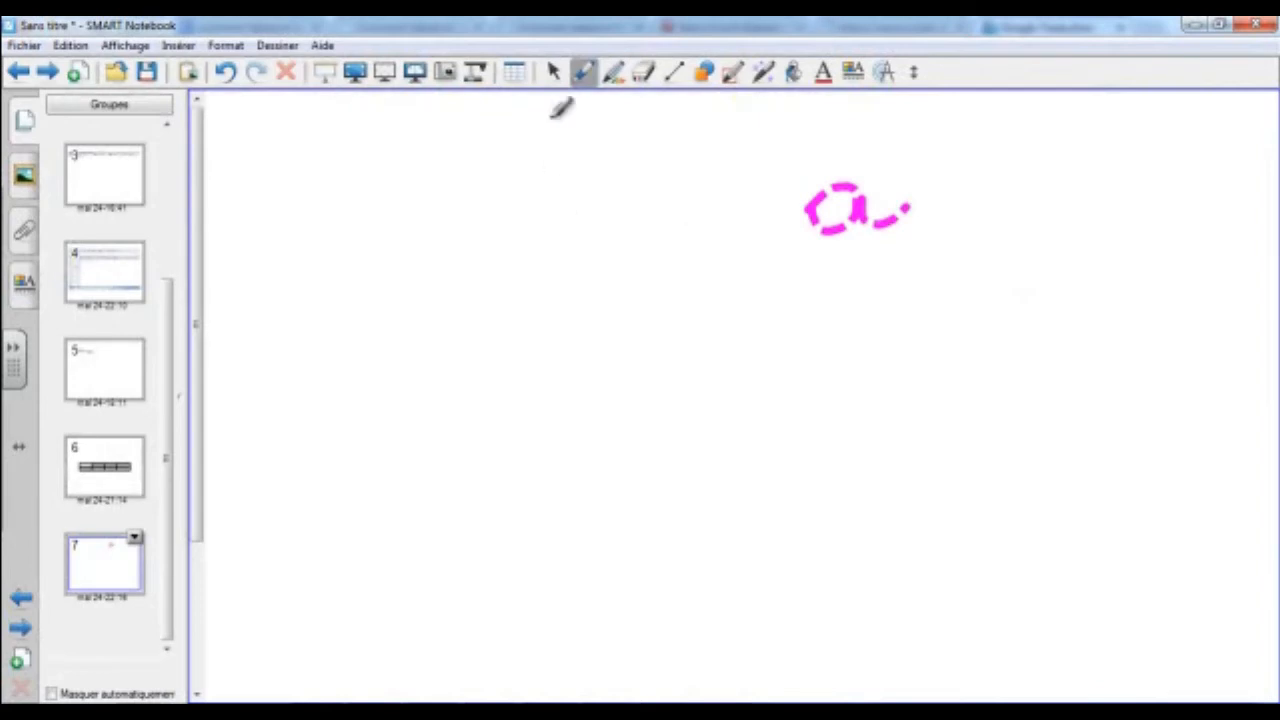
# Step: Handwrite a larger letter a in the page's upper left with the thick green highlighter
pyautogui.click(585, 72)
pyautogui.click(845, 110)
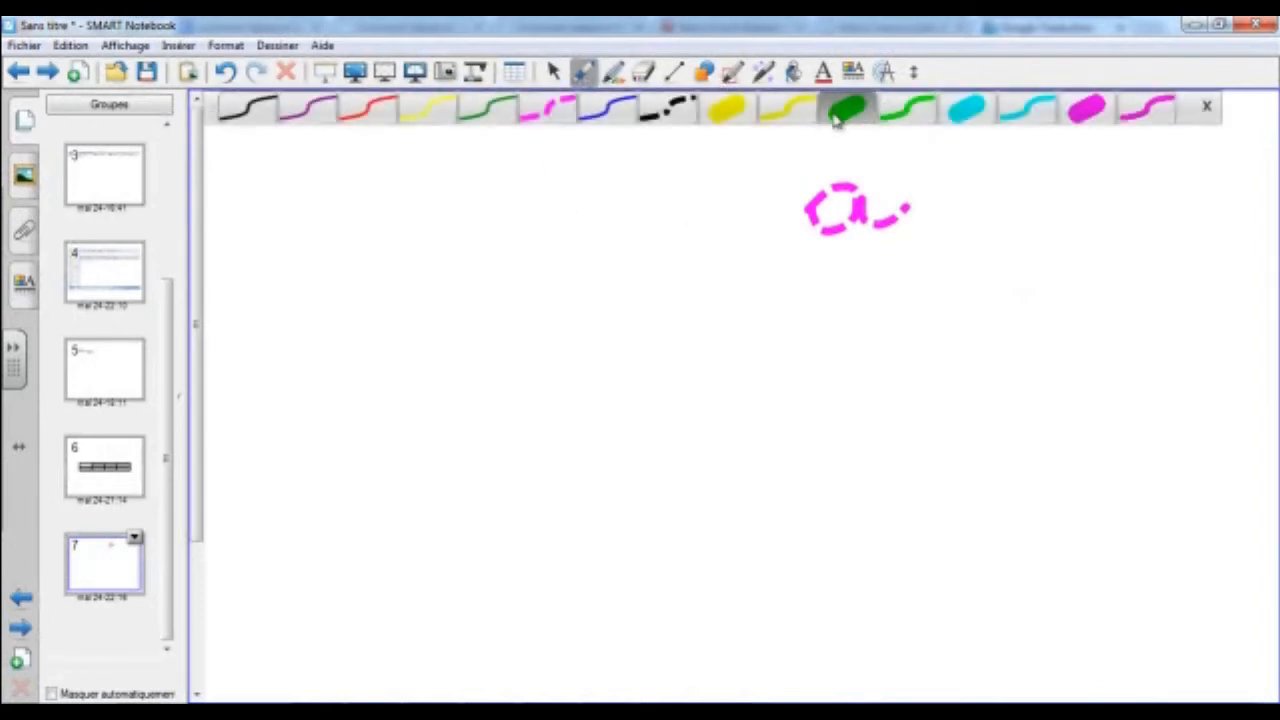
pyautogui.moveTo(472, 240)
pyautogui.mouseDown()
pyautogui.moveTo(488, 265)
pyautogui.moveTo(588, 314)
pyautogui.mouseUp()
# Step: Handwrite a large letter a below the magenta one with the thick light-blue highlighter
pyautogui.click(583, 74)
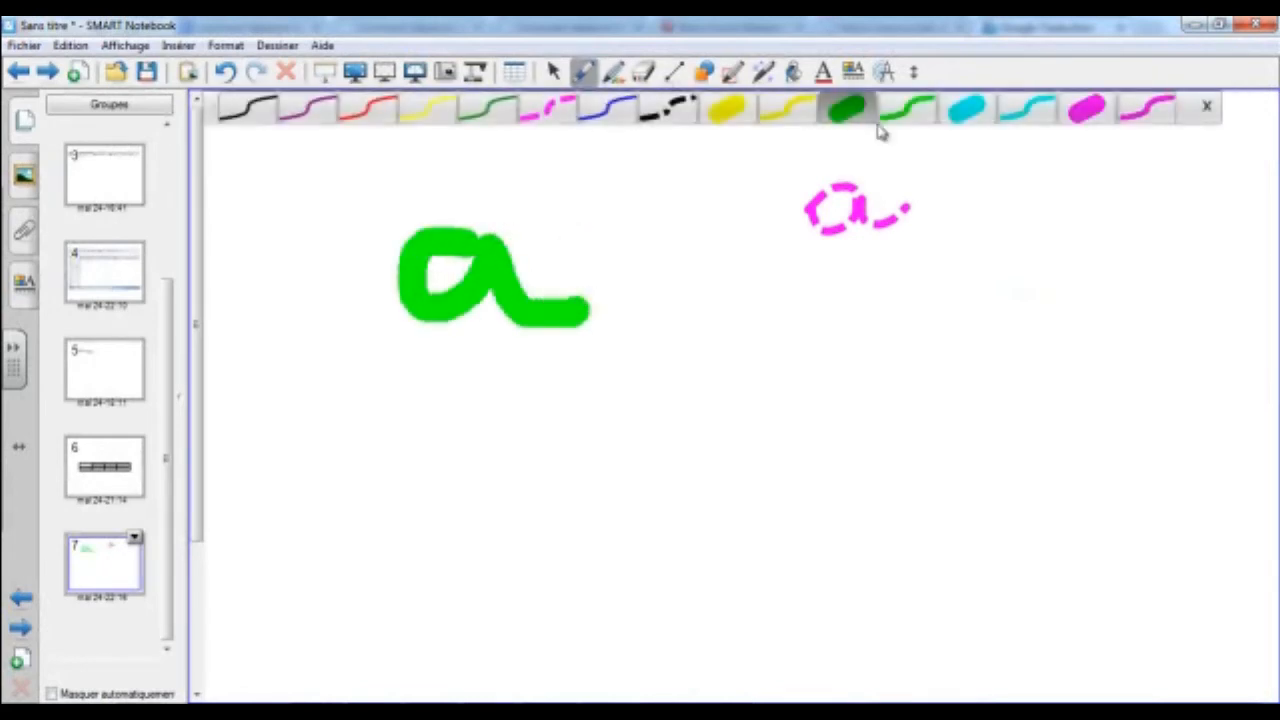
pyautogui.click(966, 110)
pyautogui.moveTo(835, 312)
pyautogui.mouseDown()
pyautogui.moveTo(852, 405)
pyautogui.moveTo(975, 400)
pyautogui.mouseUp()
pyautogui.moveTo(865, 318); pyautogui.dragTo(831, 309)
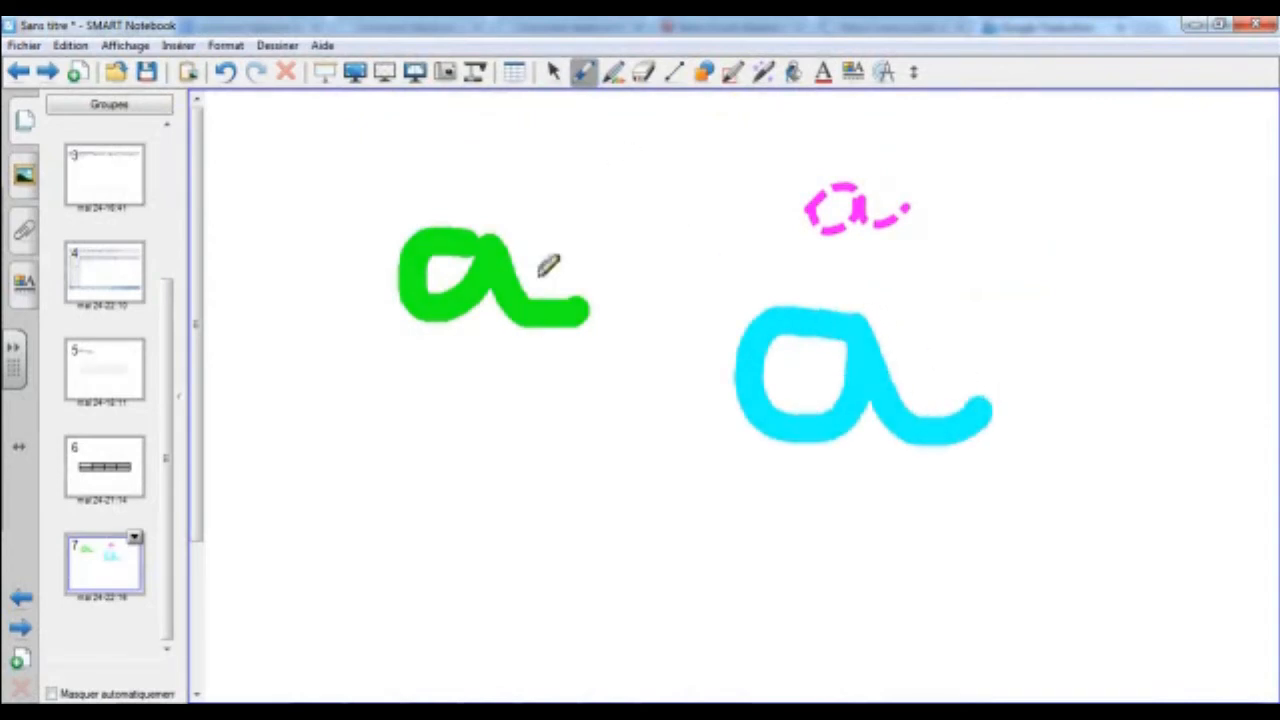
# Step: Go to blank page 8 and draw an open, backward-C curve with the red-and-blue striped creative pen
pyautogui.press('pagedown')
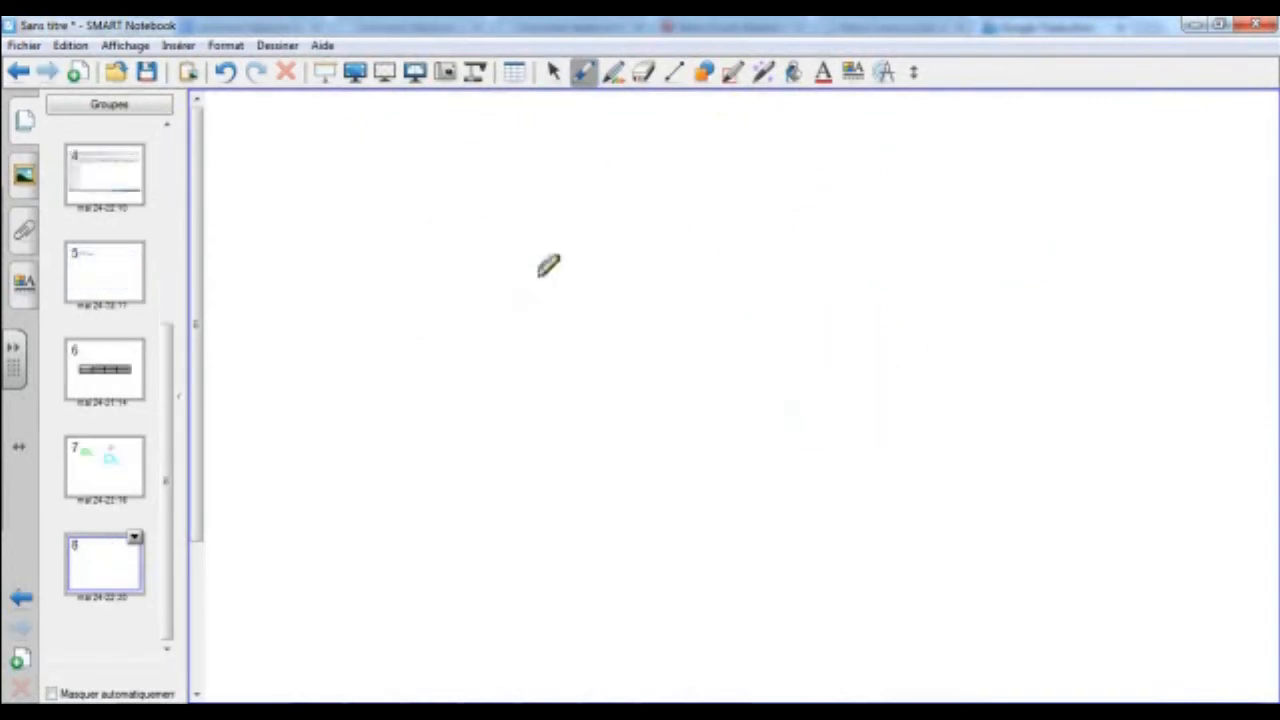
pyautogui.click(553, 78)
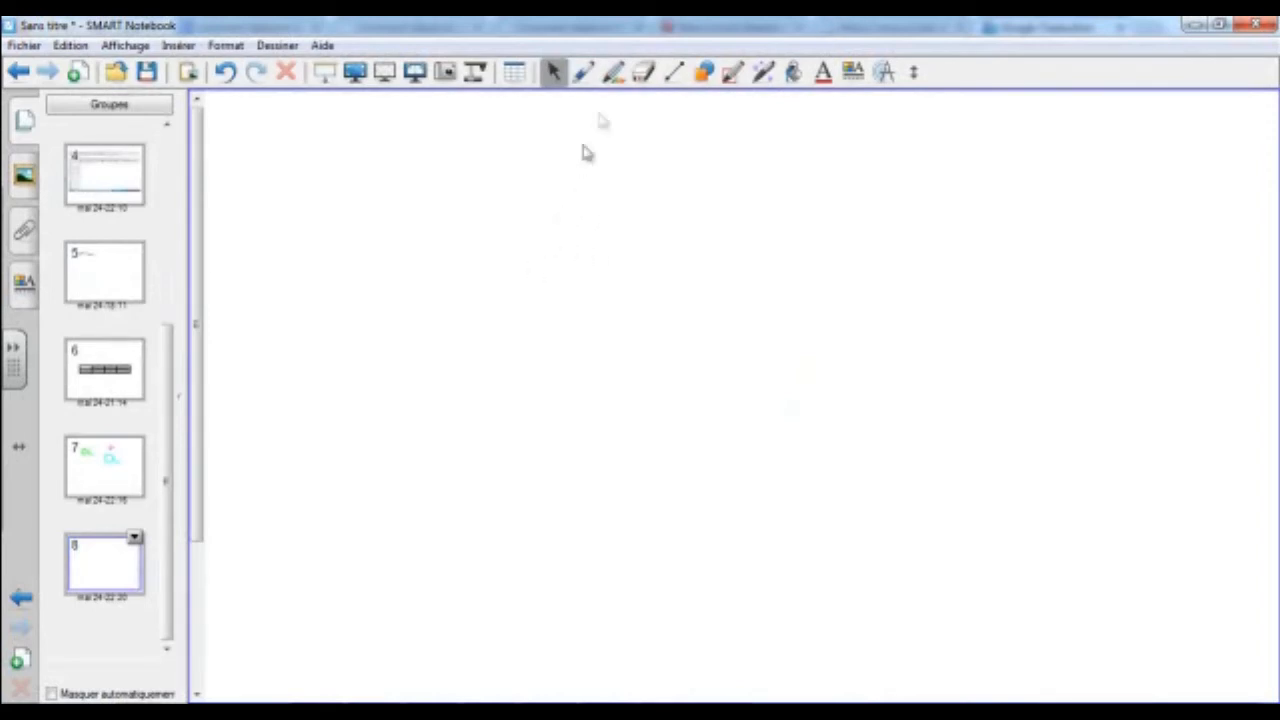
pyautogui.click(613, 72)
pyautogui.click(537, 108)
pyautogui.moveTo(522, 189)
pyautogui.mouseDown()
pyautogui.moveTo(686, 243)
pyautogui.moveTo(528, 305)
pyautogui.mouseUp()
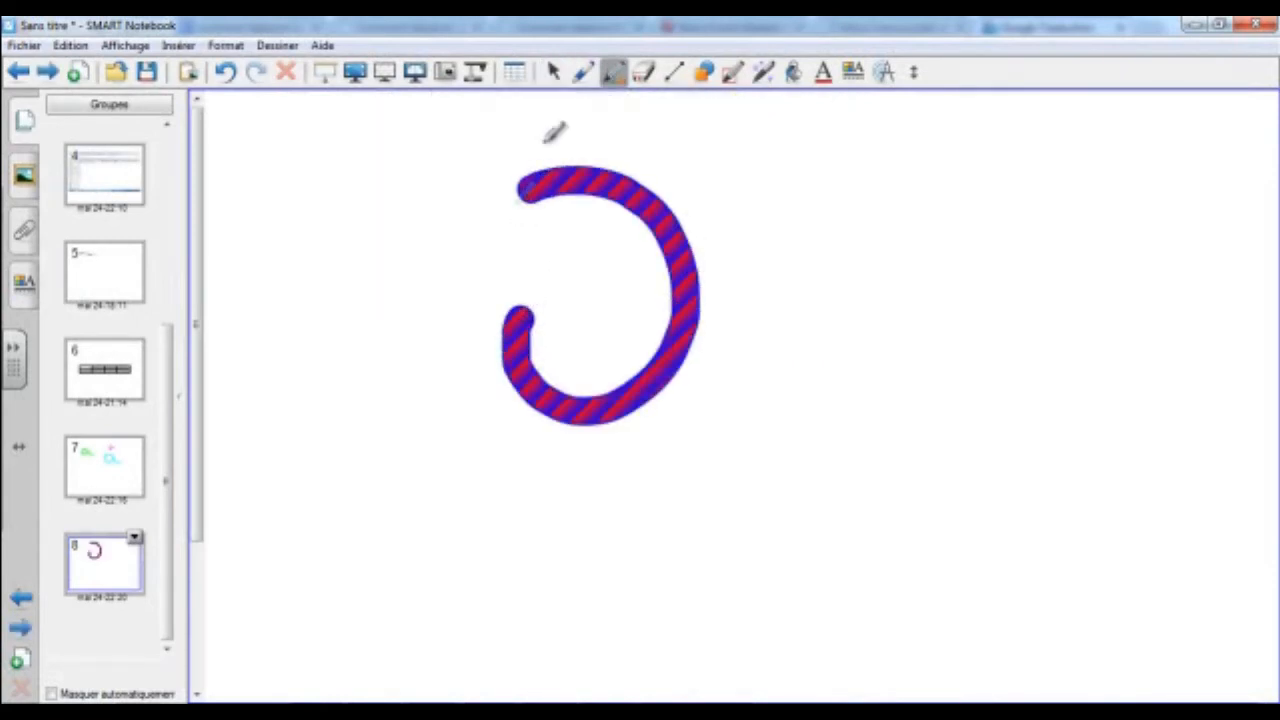
# Step: Draw a second open curve to the right of the striped one with the yellow star creative pen
pyautogui.click(613, 72)
pyautogui.click(670, 112)
pyautogui.moveTo(877, 234)
pyautogui.mouseDown()
pyautogui.moveTo(1029, 334)
pyautogui.moveTo(857, 355)
pyautogui.moveTo(849, 368)
pyautogui.mouseUp()
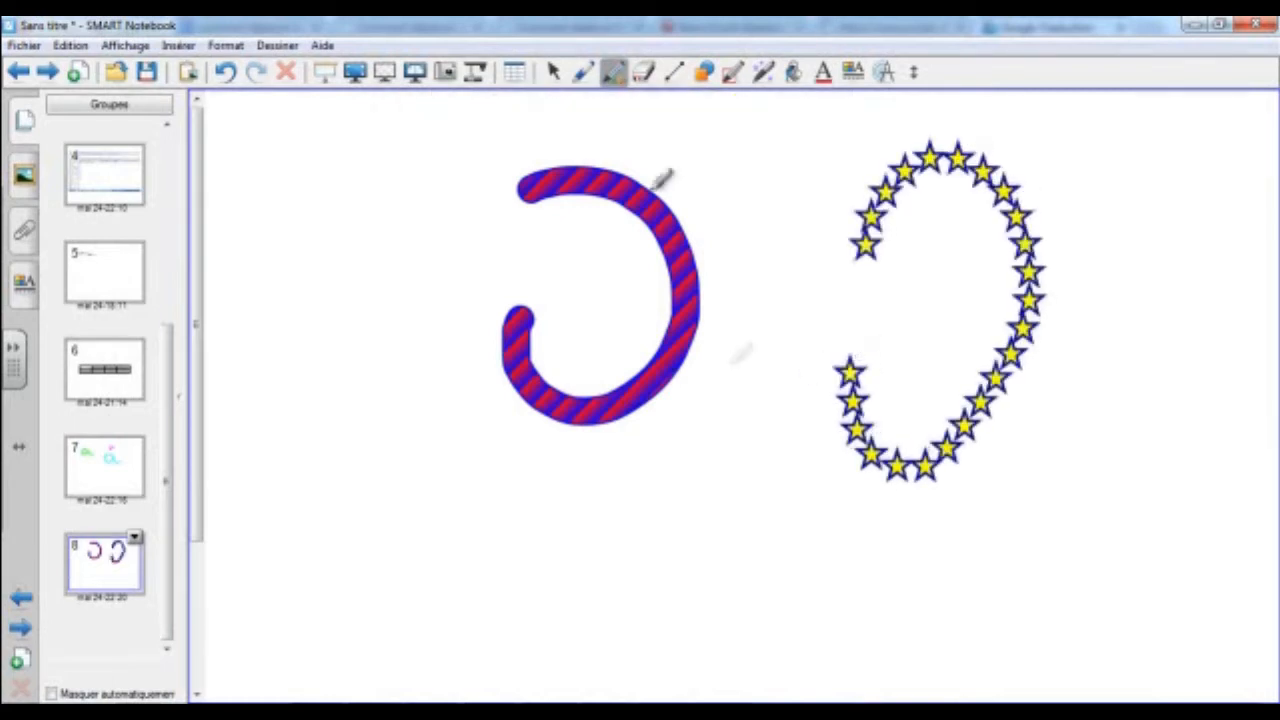
# Step: Draw two open curves with the yellow smiley creative pen, one left of the striped curve and one below, between the other curves
pyautogui.click(613, 72)
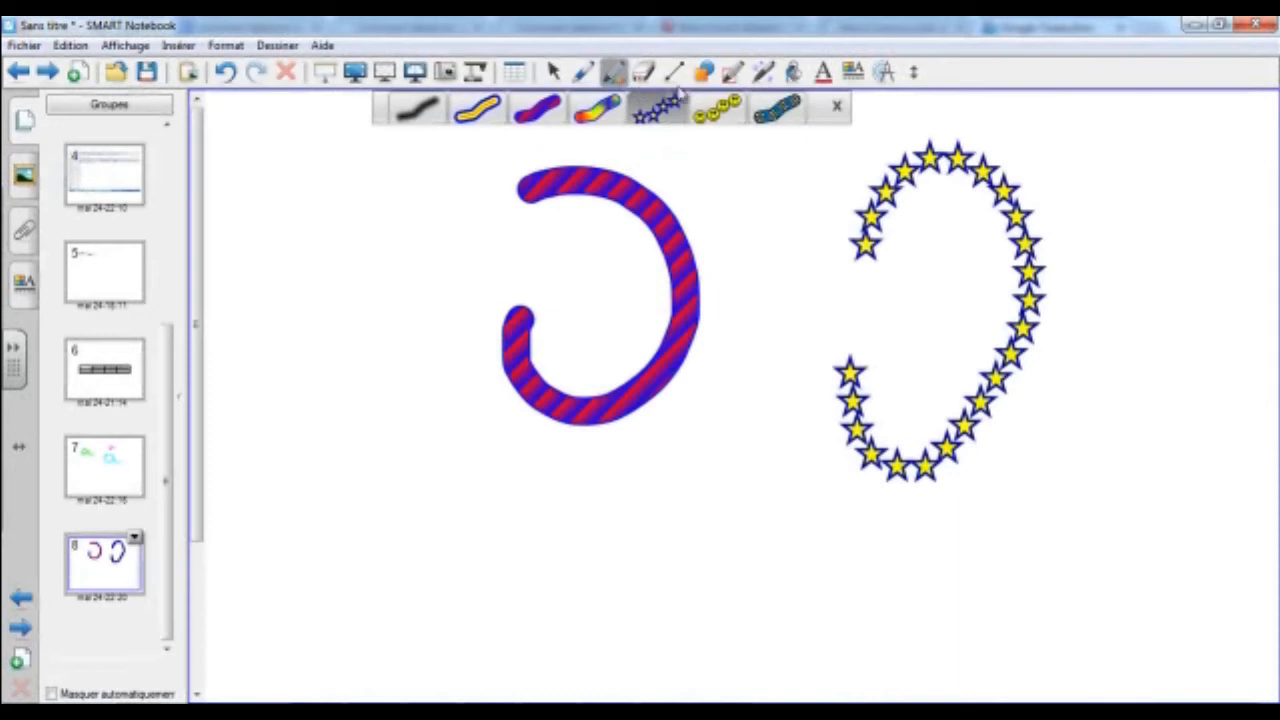
pyautogui.moveTo(307, 267)
pyautogui.mouseDown()
pyautogui.moveTo(478, 345)
pyautogui.moveTo(343, 374)
pyautogui.mouseUp()
pyautogui.click(614, 73)
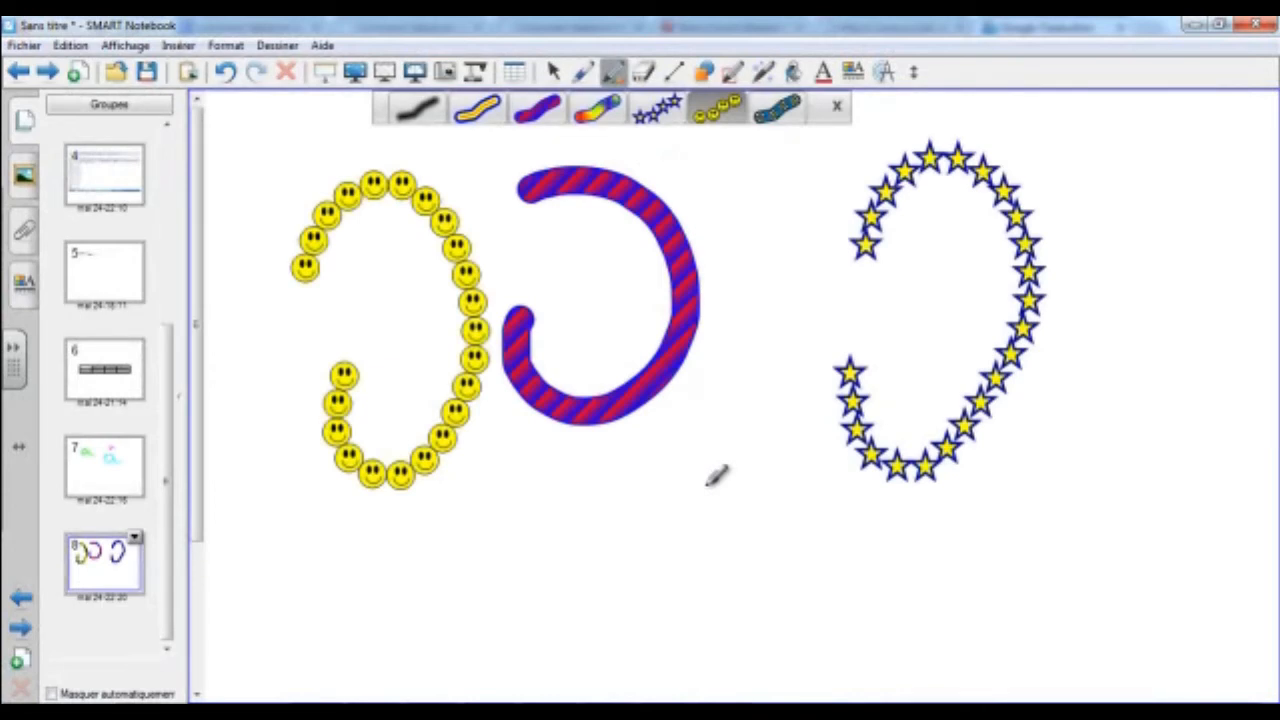
pyautogui.moveTo(707, 482); pyautogui.dragTo(705, 633)
# Step: Delete the red-and-blue striped curve from page 8
pyautogui.press('Escape')
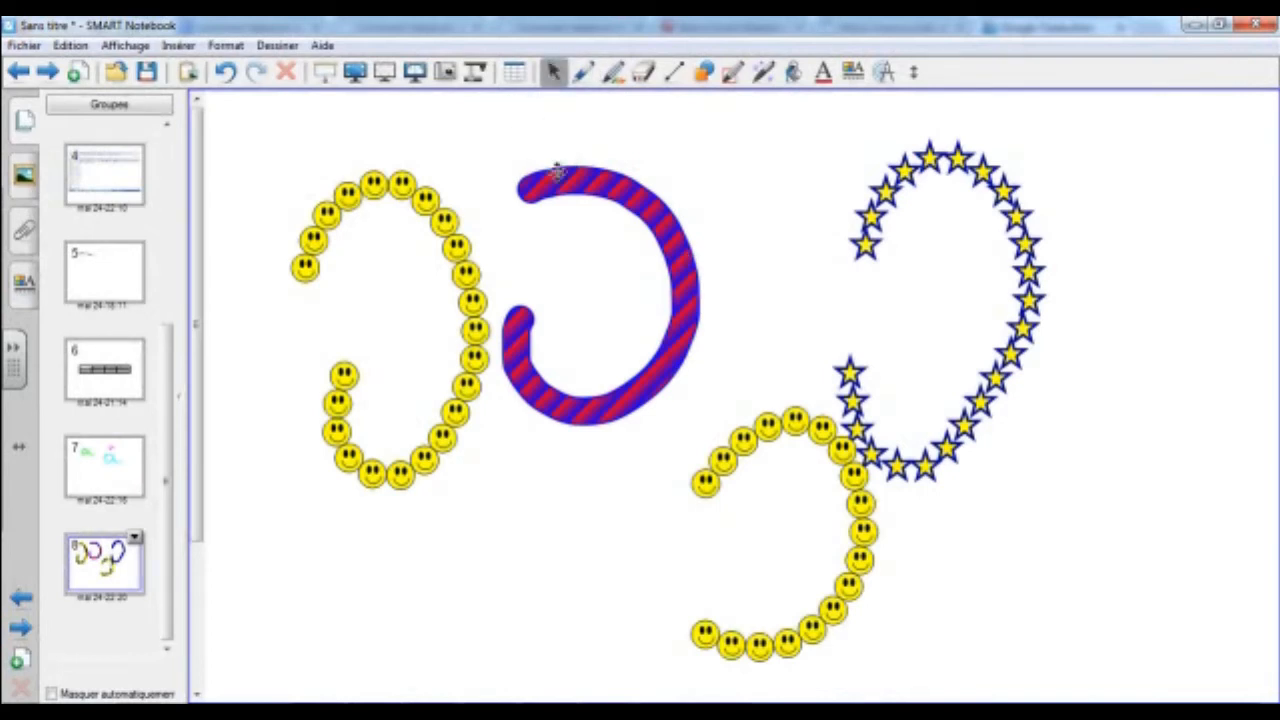
pyautogui.click(550, 175)
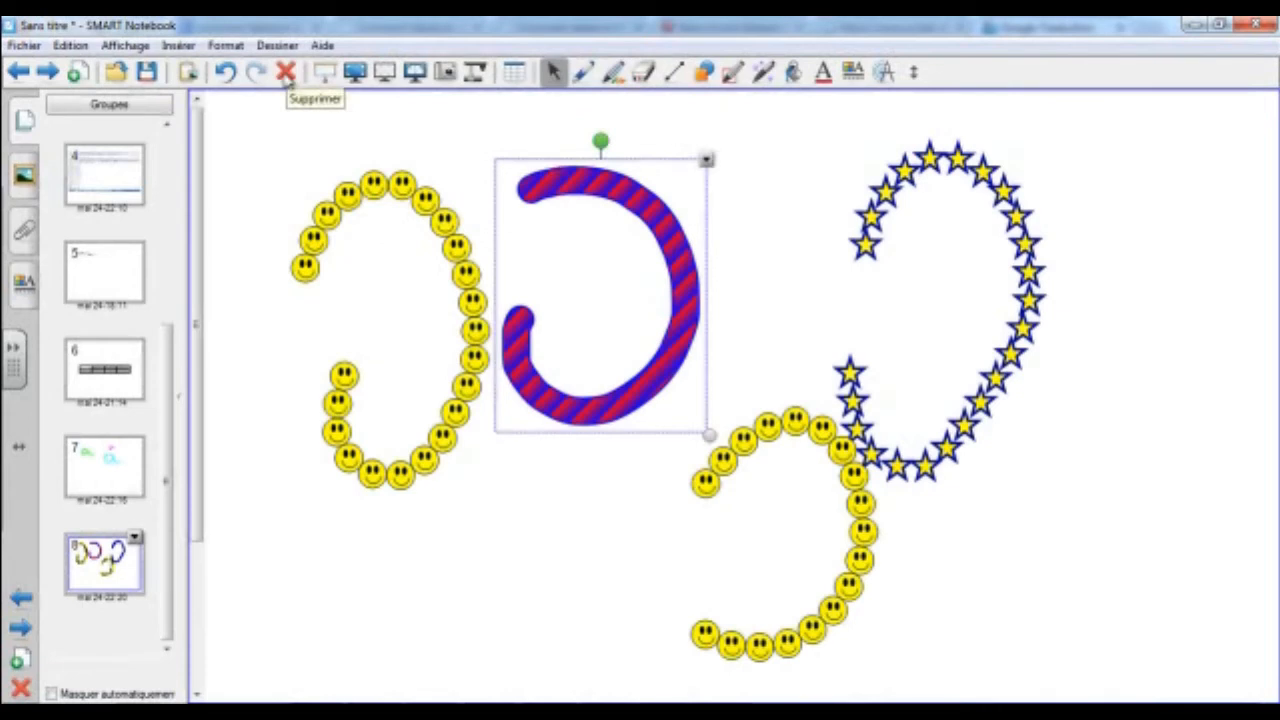
pyautogui.click(286, 72)
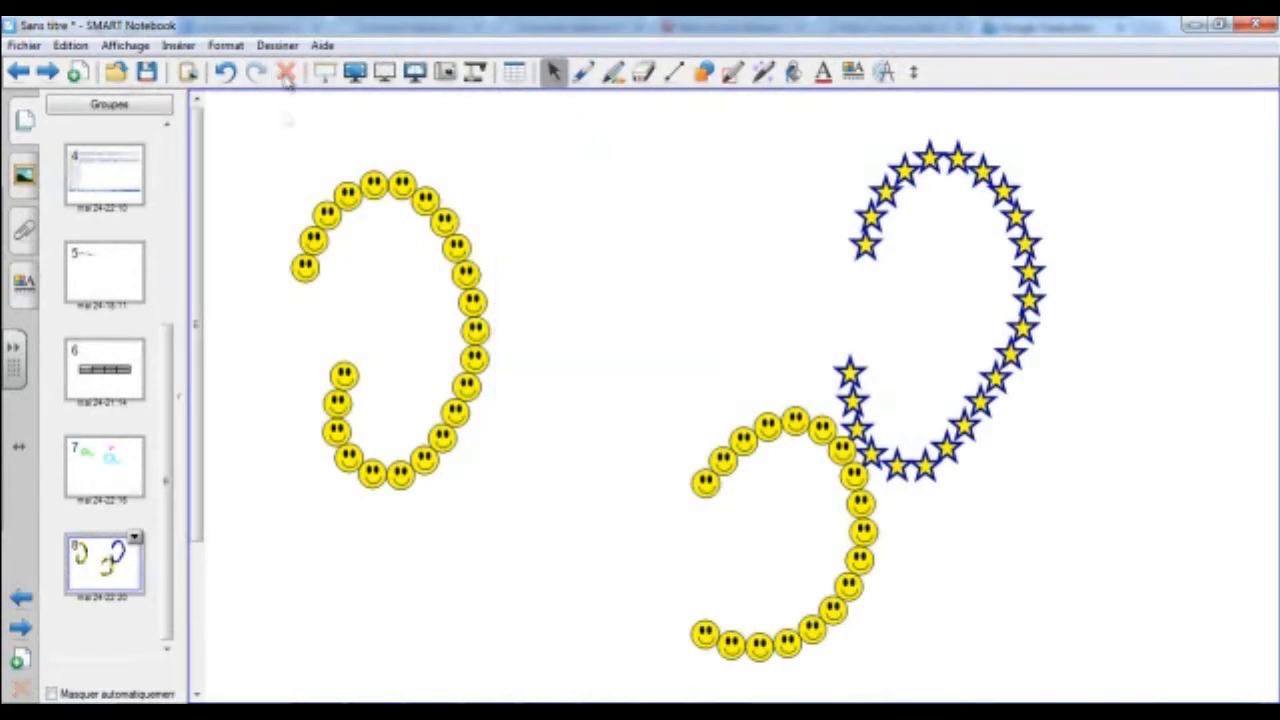
# Step: Go to blank page 9 and draw an open C-shaped curve with the dashed magenta pen
pyautogui.press('pagedown')
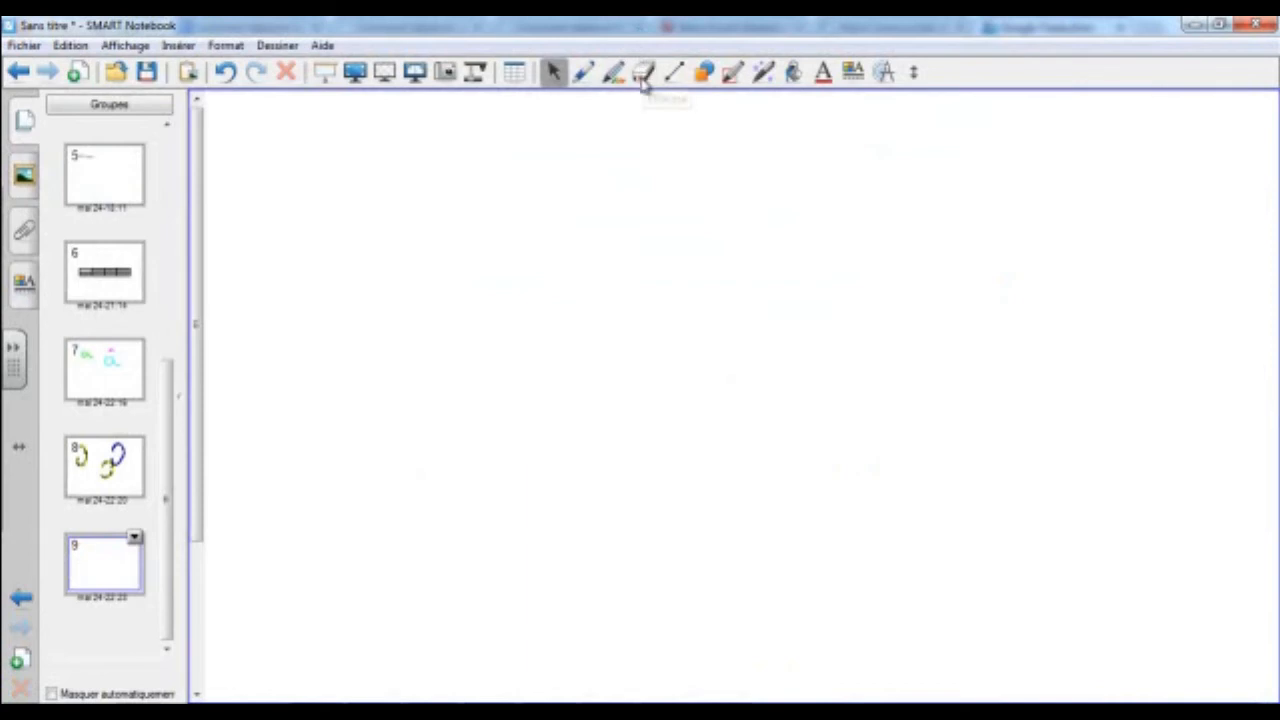
pyautogui.click(583, 71)
pyautogui.moveTo(648, 214)
pyautogui.mouseDown()
pyautogui.moveTo(563, 313)
pyautogui.moveTo(731, 303)
pyautogui.mouseUp()
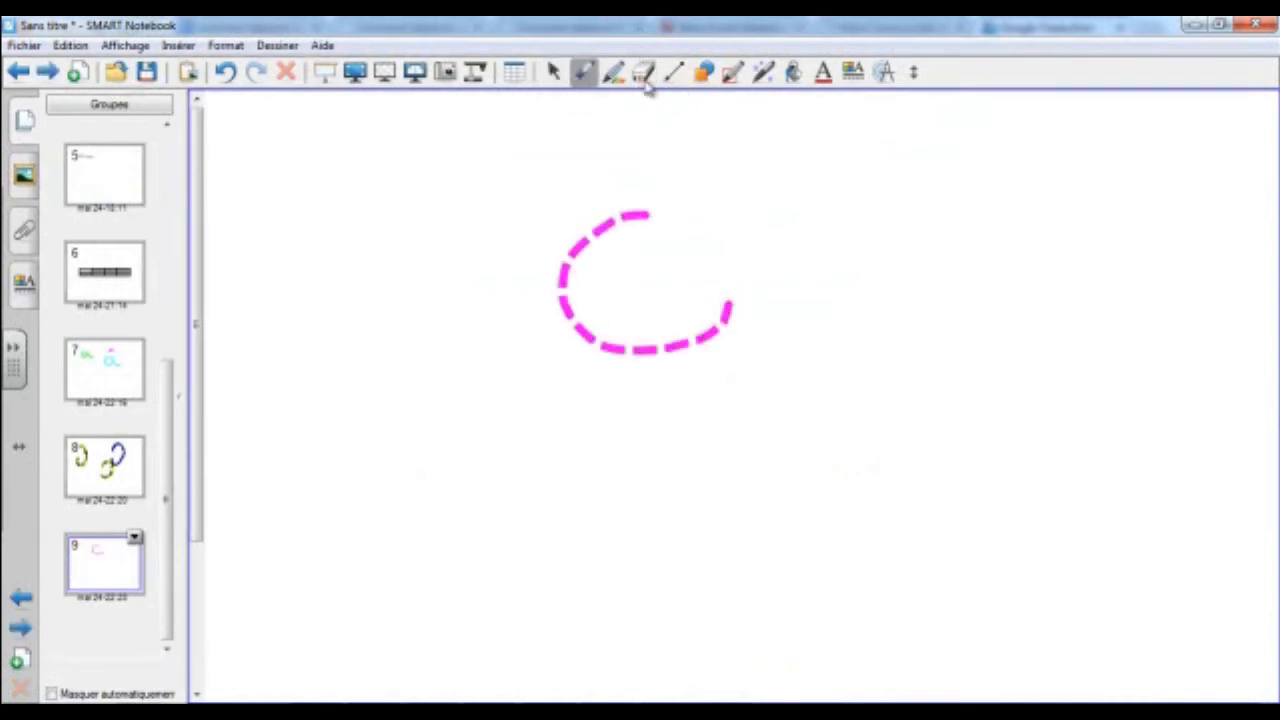
# Step: Erase the whole dashed magenta curve with the eraser
pyautogui.click(645, 78)
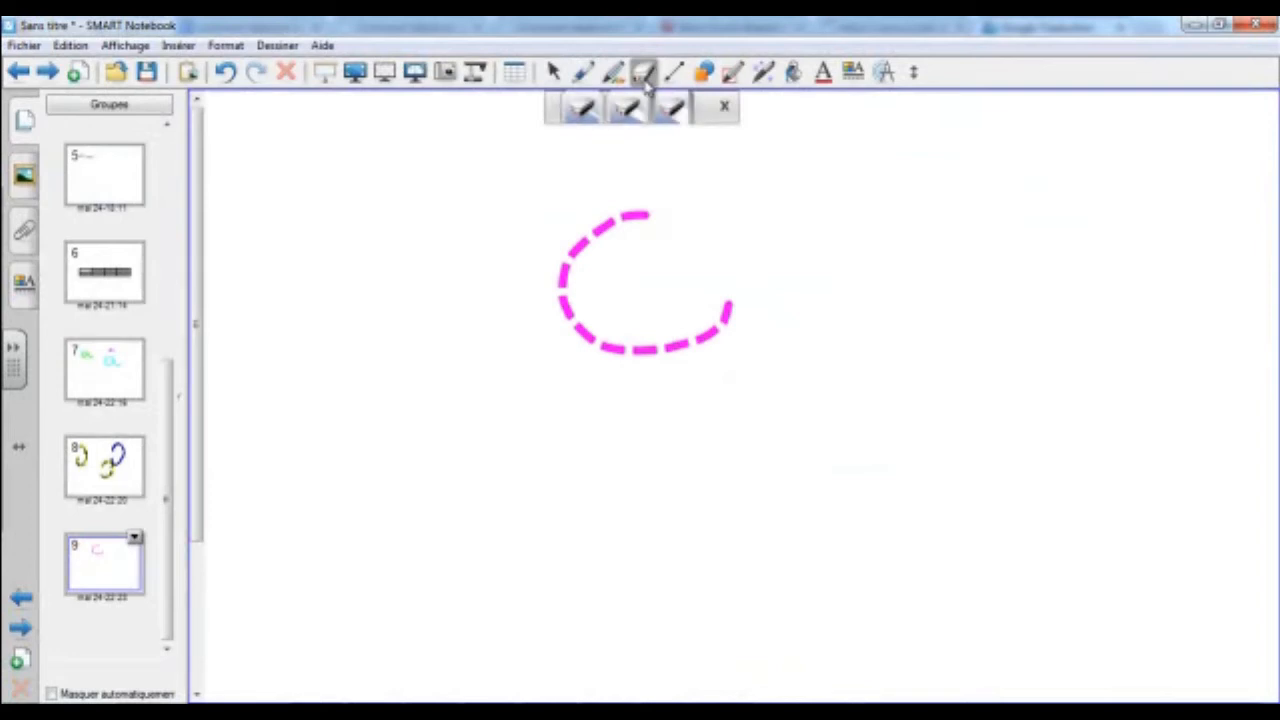
pyautogui.moveTo(646, 212)
pyautogui.mouseDown()
pyautogui.moveTo(606, 337)
pyautogui.moveTo(743, 263)
pyautogui.moveTo(620, 291)
pyautogui.mouseUp()
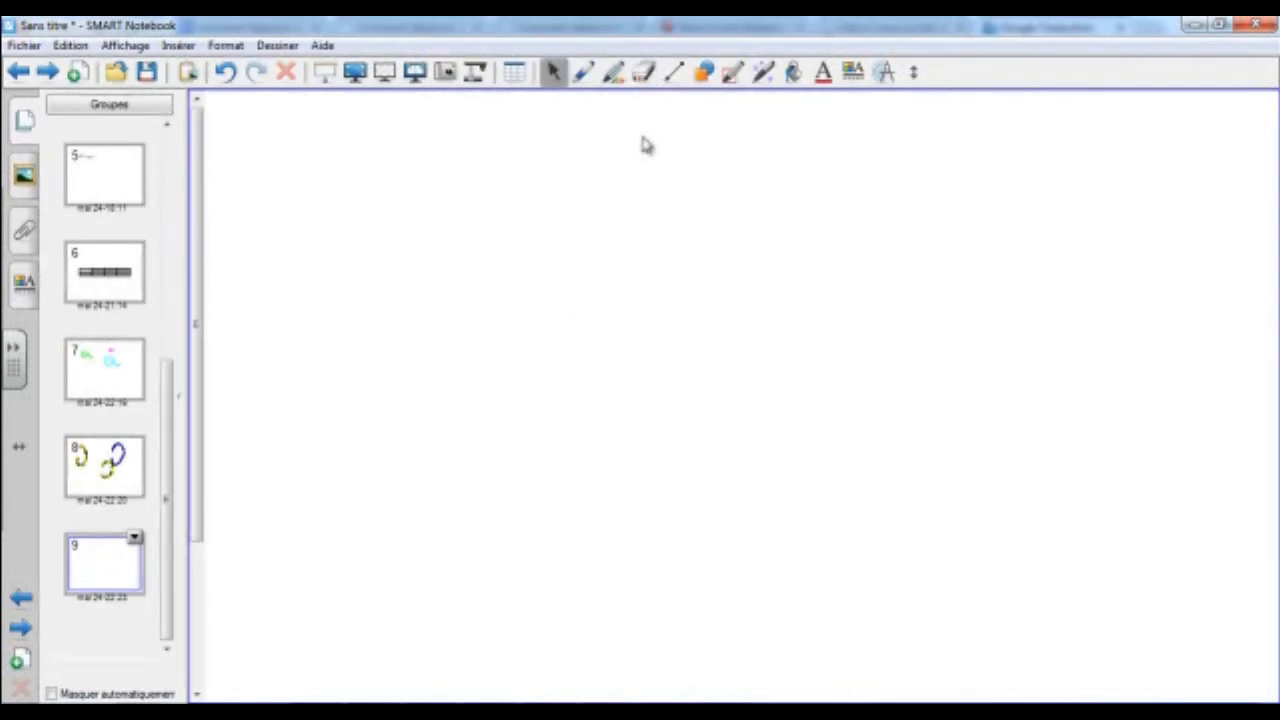
# Step: Draw a thick red horizontal line in the upper middle of page 9
pyautogui.click(673, 71)
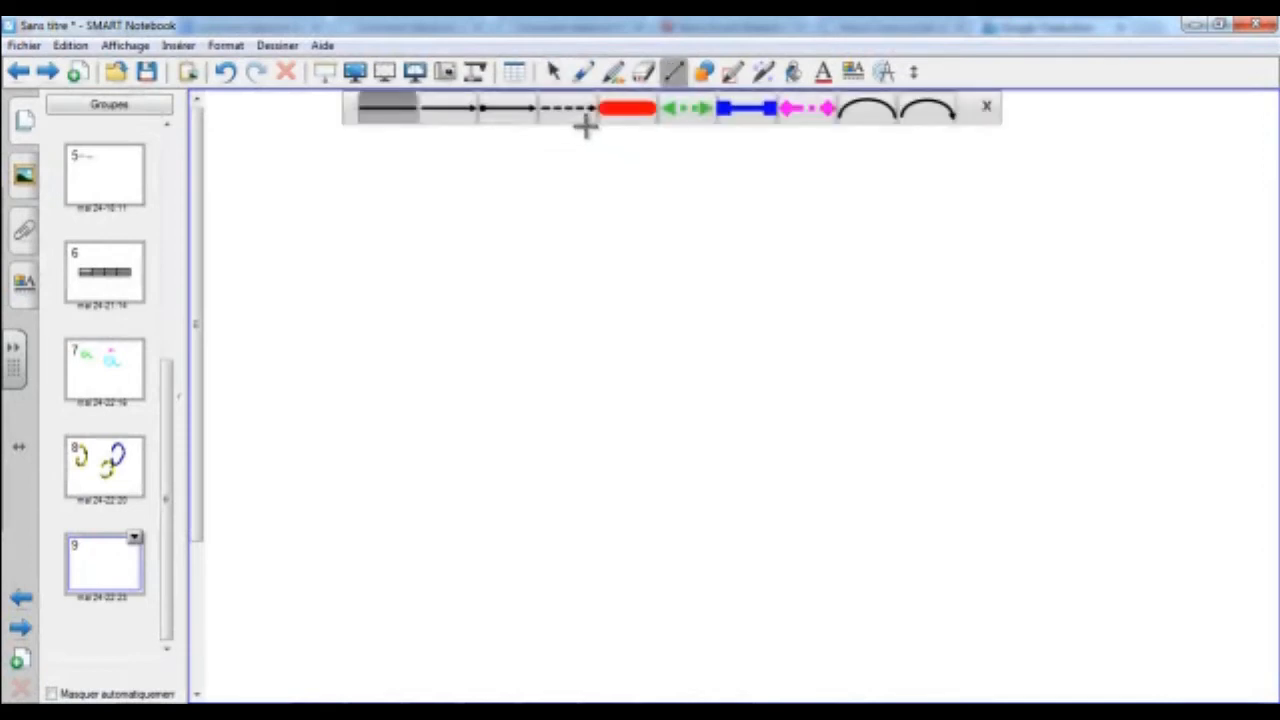
pyautogui.click(625, 118)
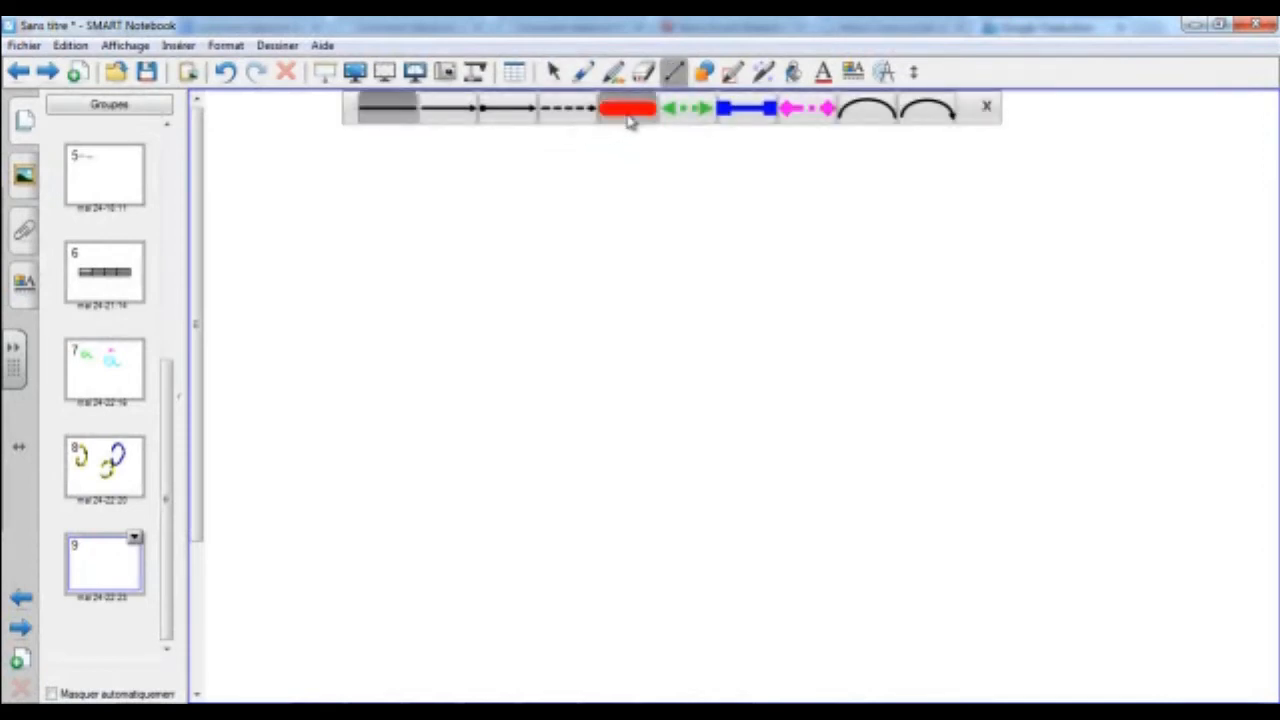
pyautogui.moveTo(560, 252); pyautogui.dragTo(860, 253)
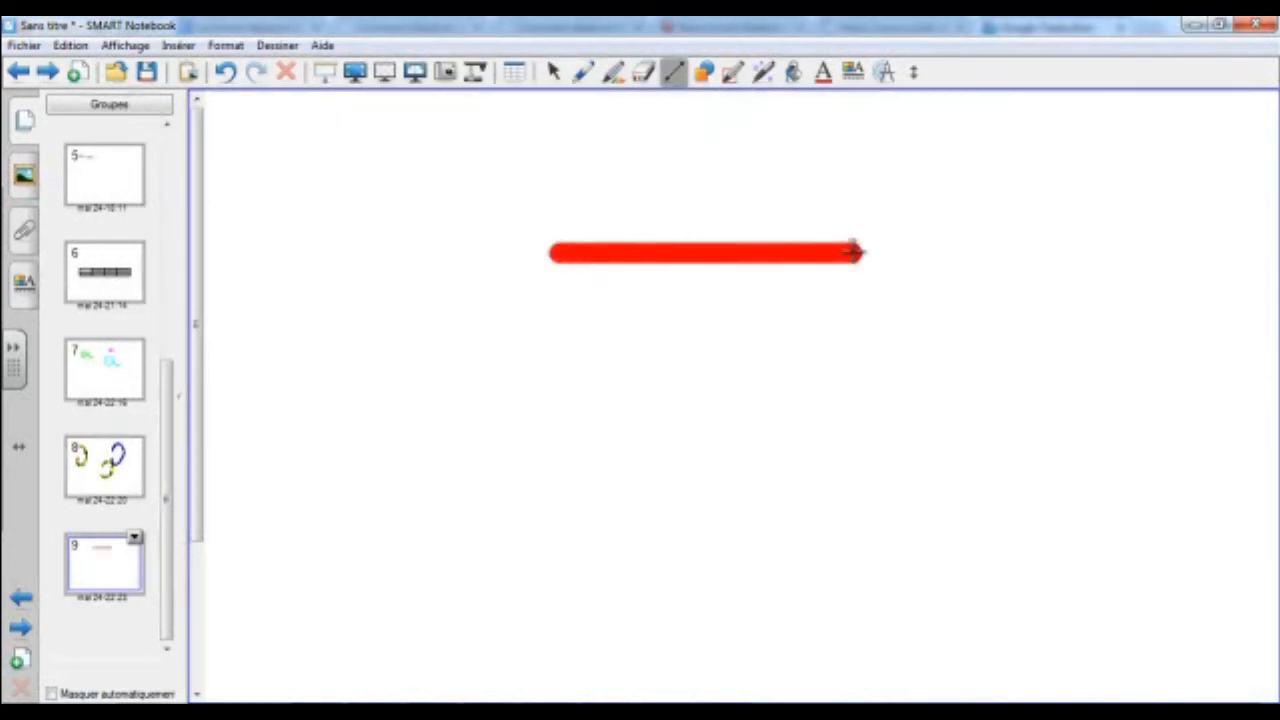
# Step: Draw a plain black arc, bulging downward, across the right end of the thick red line
pyautogui.click(678, 72)
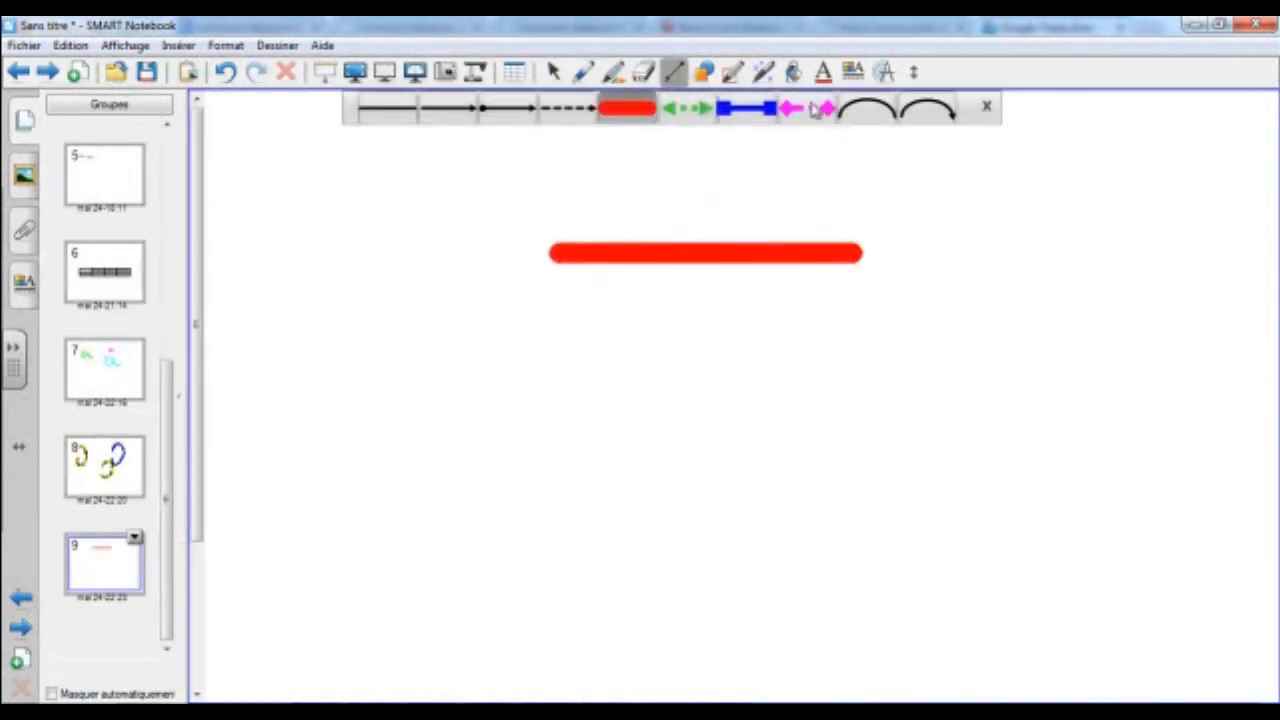
pyautogui.click(858, 110)
pyautogui.moveTo(723, 177)
pyautogui.mouseDown()
pyautogui.moveTo(1006, 177)
pyautogui.moveTo(1025, 243)
pyautogui.mouseUp()
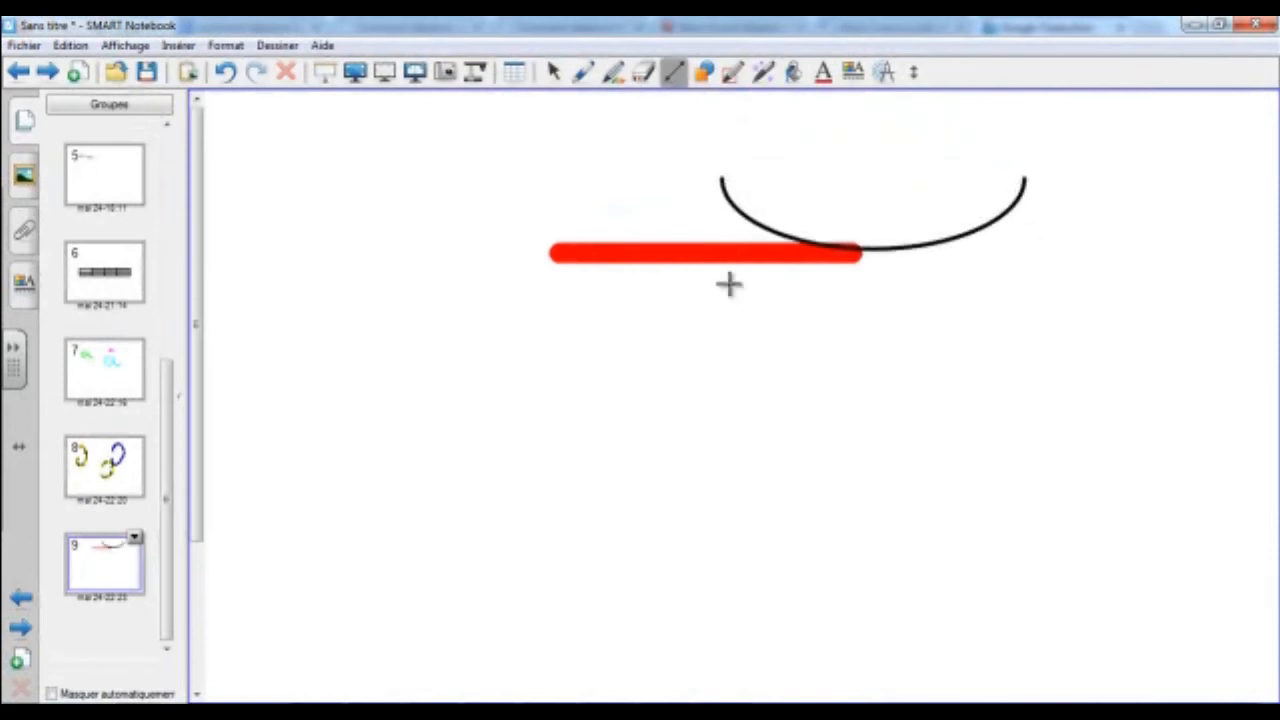
# Step: Add blank page 10 and draw a rounded square in its upper left area
pyautogui.hotkey('ctrl', 'm')
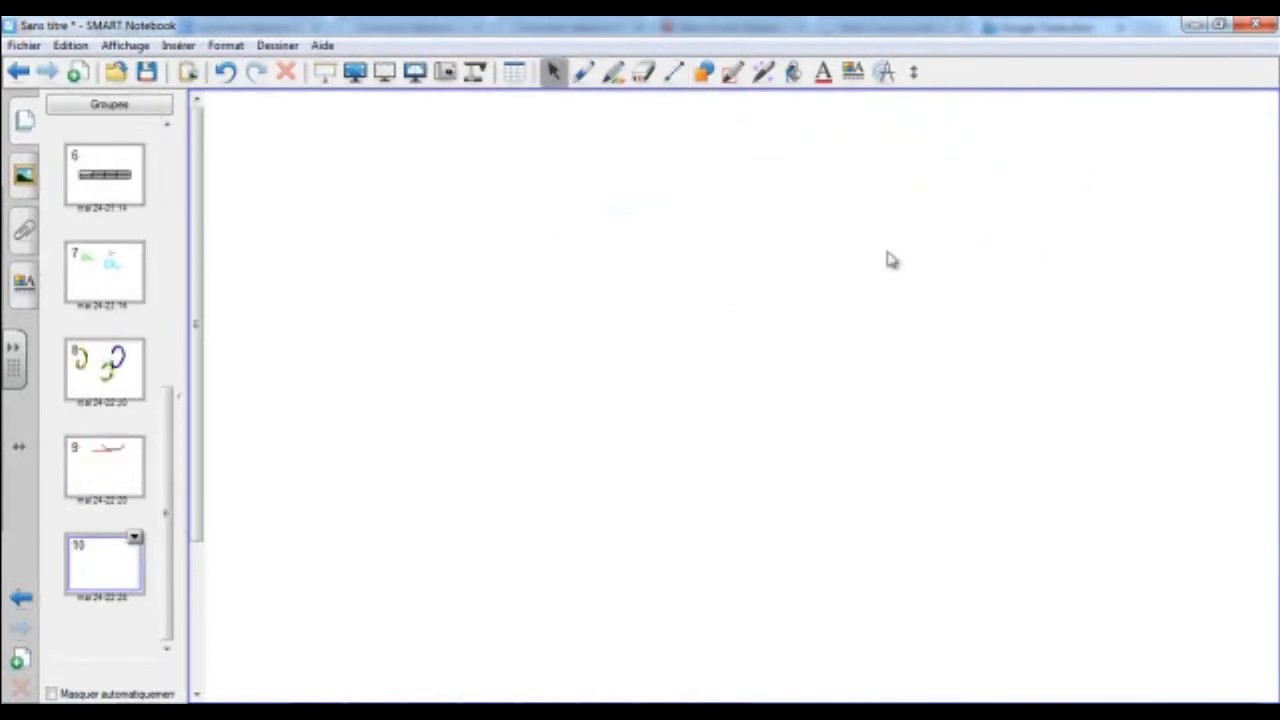
pyautogui.click(703, 74)
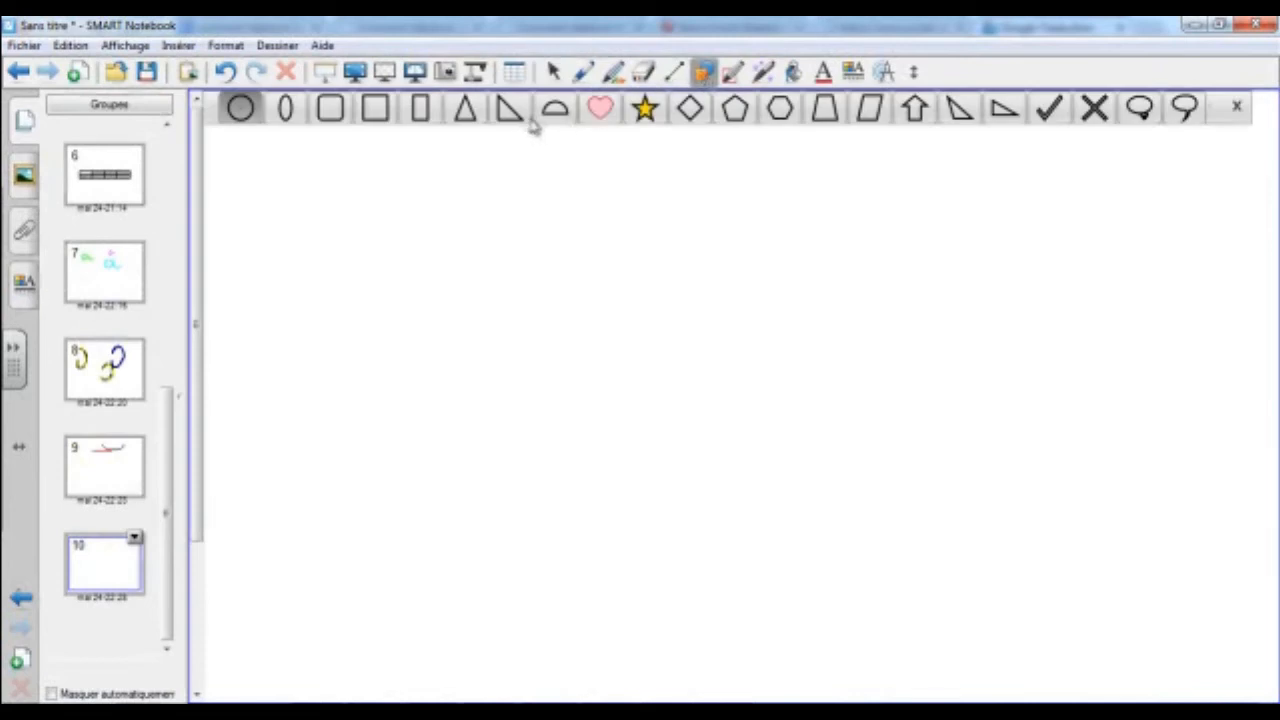
pyautogui.click(330, 108)
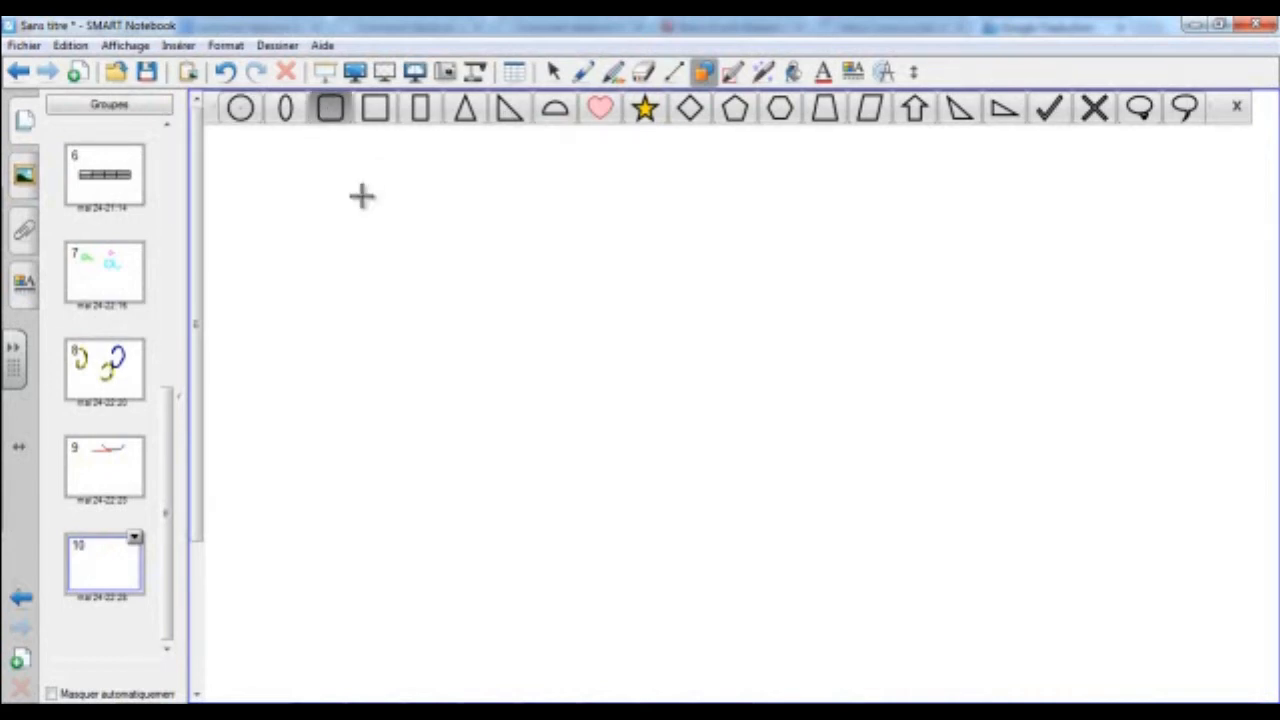
pyautogui.moveTo(360, 194)
pyautogui.mouseDown()
pyautogui.moveTo(486, 280)
pyautogui.moveTo(494, 369)
pyautogui.moveTo(543, 369)
pyautogui.mouseUp()
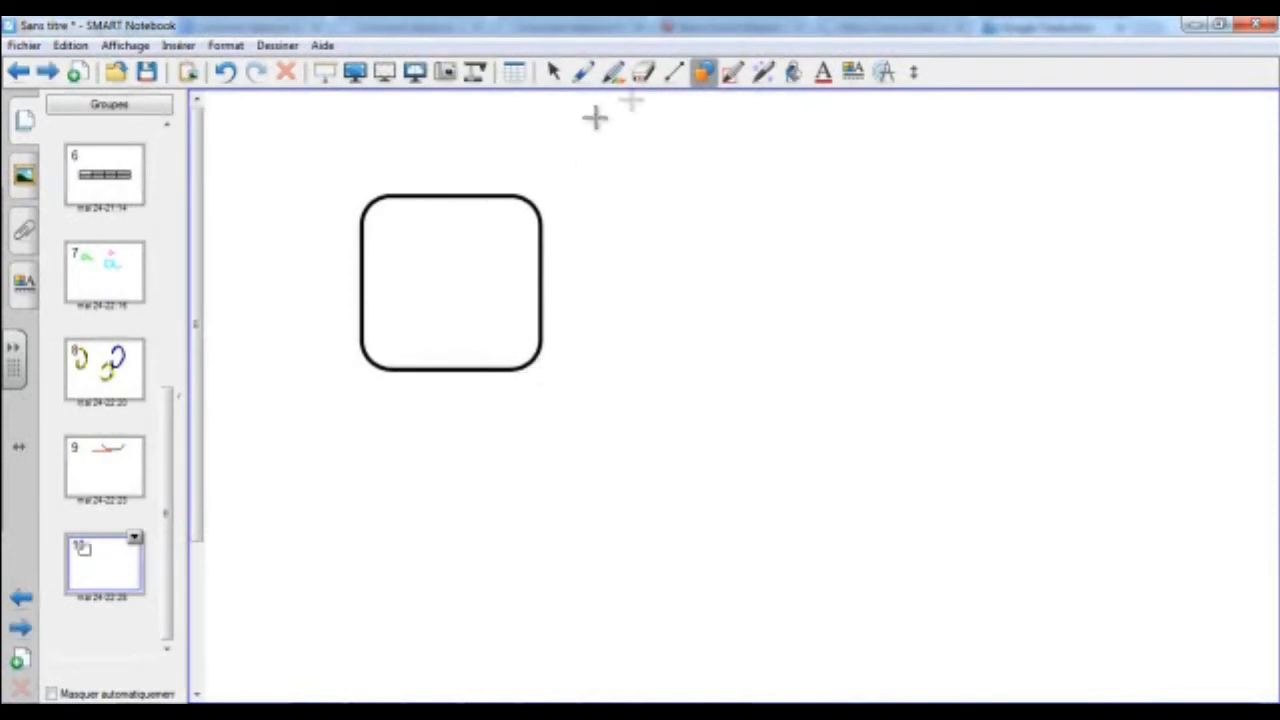
# Step: Draw a circle to the upper right of the rounded square and a larger circle around it
pyautogui.click(704, 71)
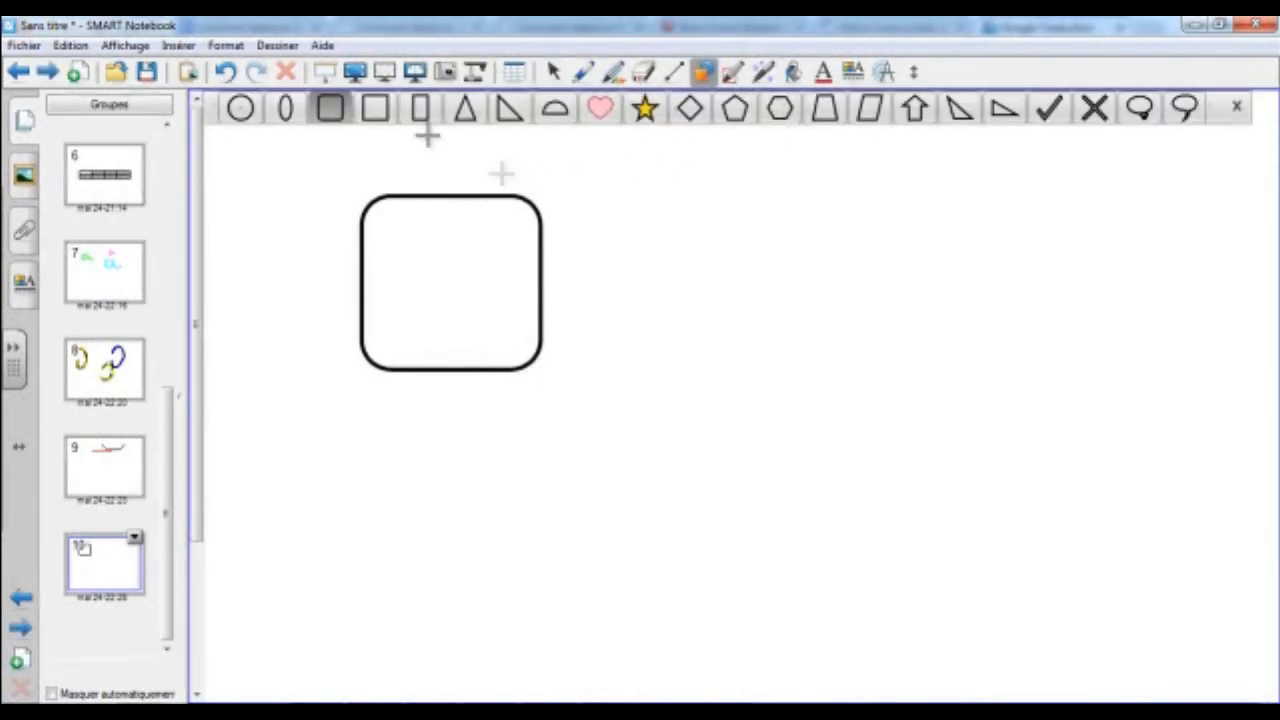
pyautogui.click(240, 108)
pyautogui.moveTo(660, 160); pyautogui.dragTo(740, 240)
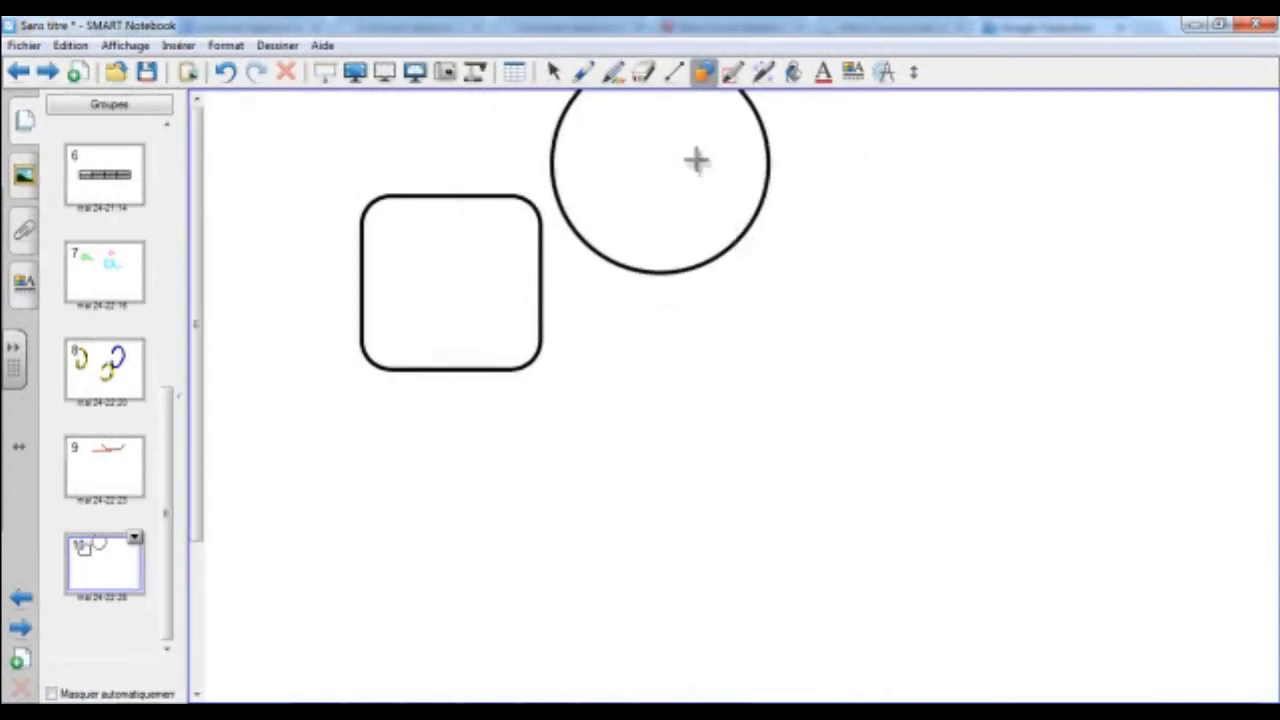
pyautogui.moveTo(696, 160); pyautogui.dragTo(792, 339)
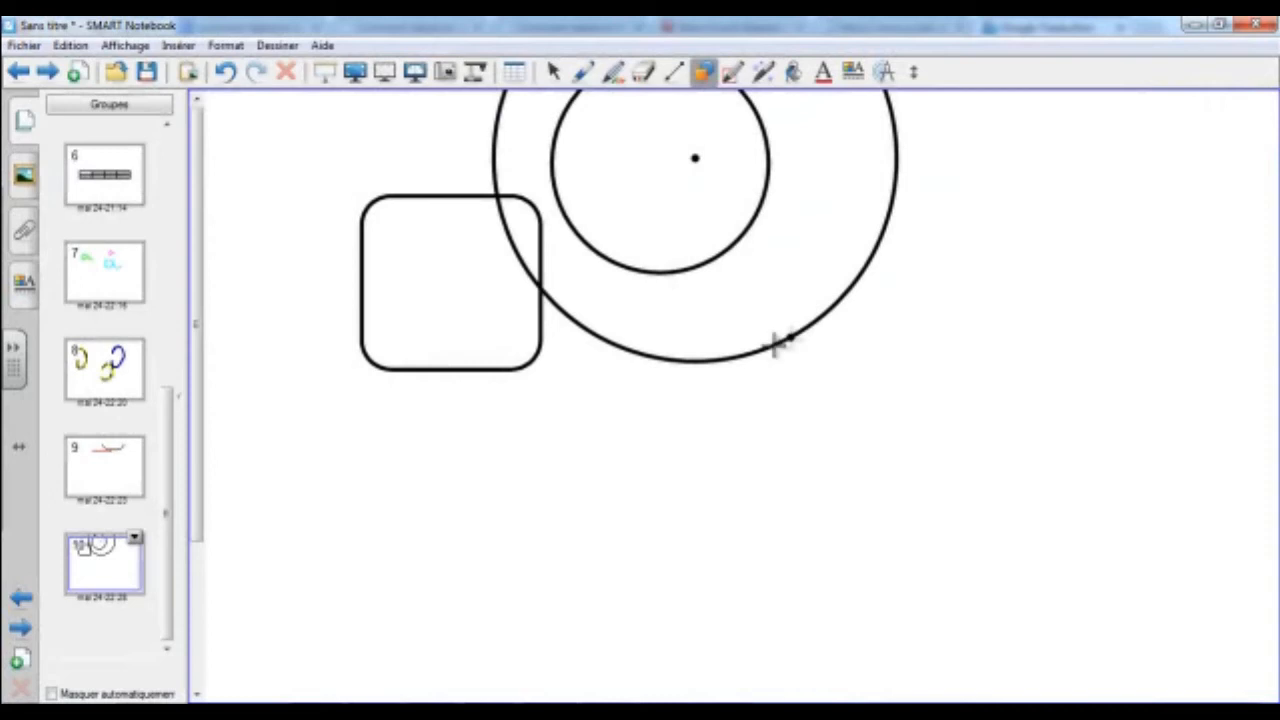
# Step: Add blank page 11 and draw an irregular closed shape, a circle and a square in magenta with the shape recognition pen
pyautogui.hotkey('ctrl', 'm')
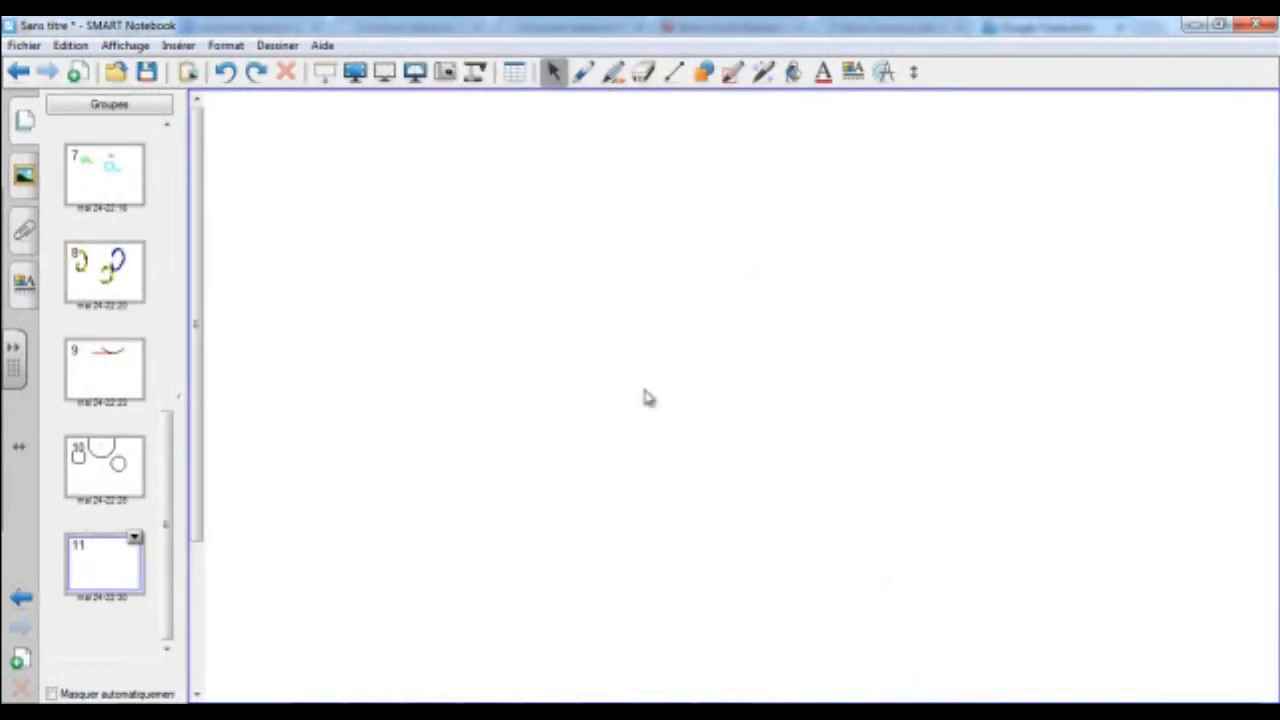
pyautogui.click(733, 73)
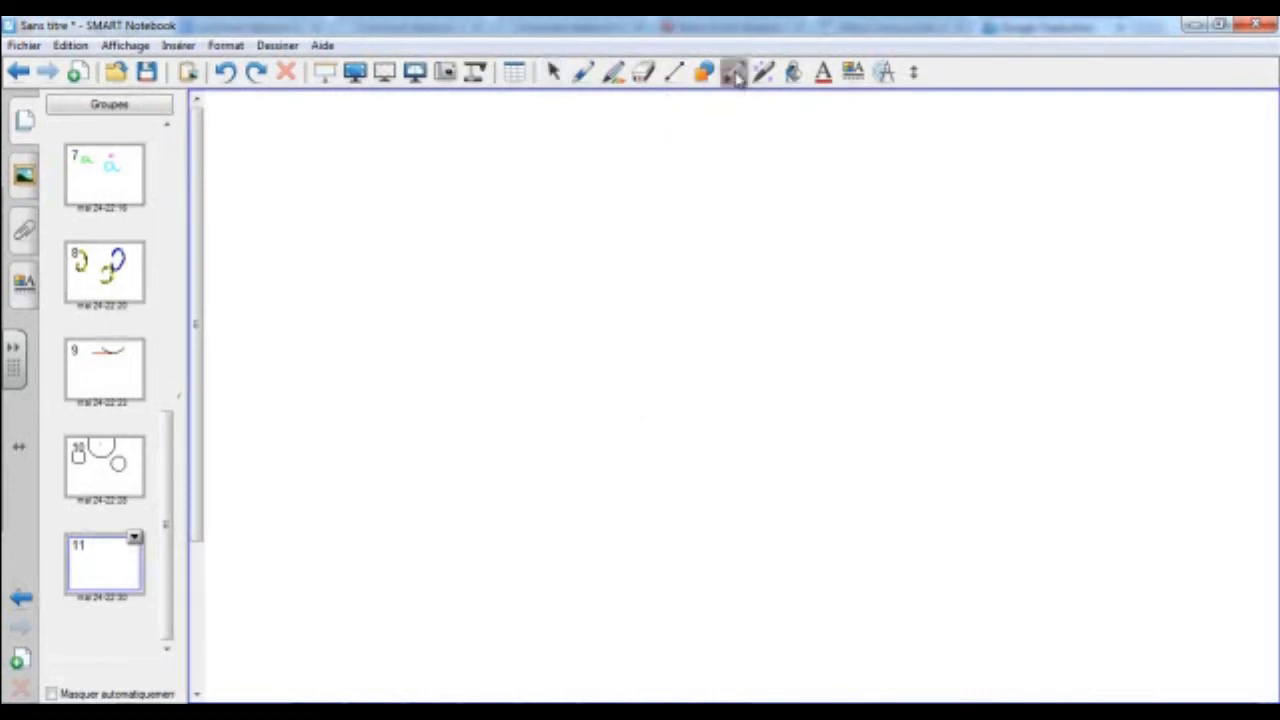
pyautogui.moveTo(573, 358)
pyautogui.mouseDown()
pyautogui.moveTo(590, 330)
pyautogui.moveTo(648, 521)
pyautogui.moveTo(537, 314)
pyautogui.moveTo(603, 307)
pyautogui.mouseUp()
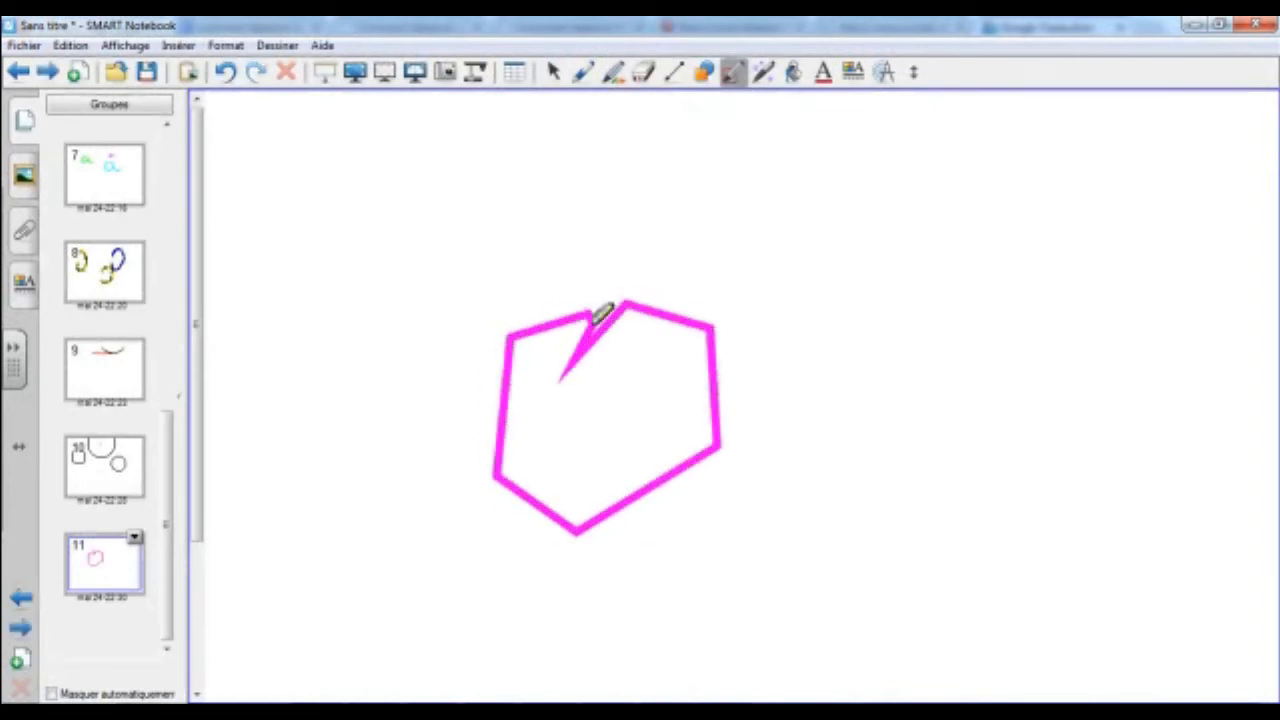
pyautogui.moveTo(962, 152)
pyautogui.mouseDown()
pyautogui.moveTo(929, 337)
pyautogui.moveTo(1000, 134)
pyautogui.moveTo(966, 136)
pyautogui.mouseUp()
pyautogui.moveTo(545, 118)
pyautogui.mouseDown()
pyautogui.moveTo(652, 117)
pyautogui.moveTo(664, 200)
pyautogui.moveTo(532, 230)
pyautogui.moveTo(546, 97)
pyautogui.mouseUp()
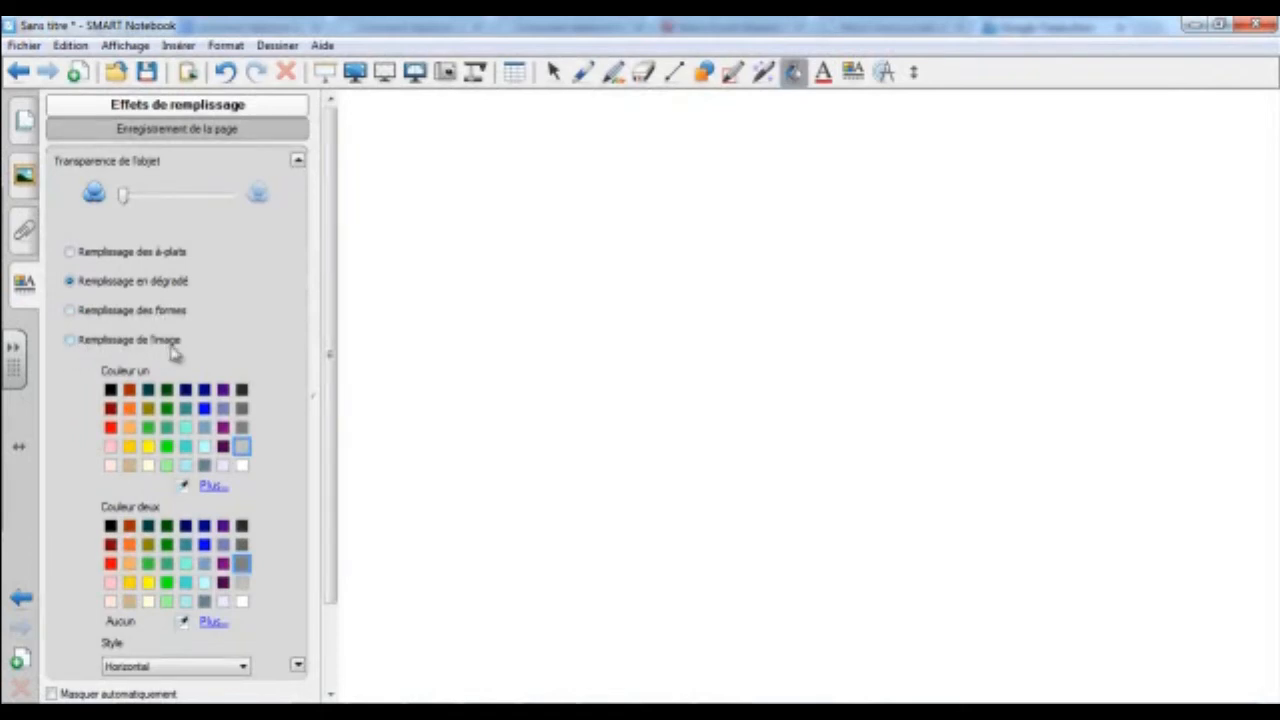
# Step: Insert a text box near the middle of page 12, using the first text style, with the text "bonjour"
pyautogui.click(553, 72)
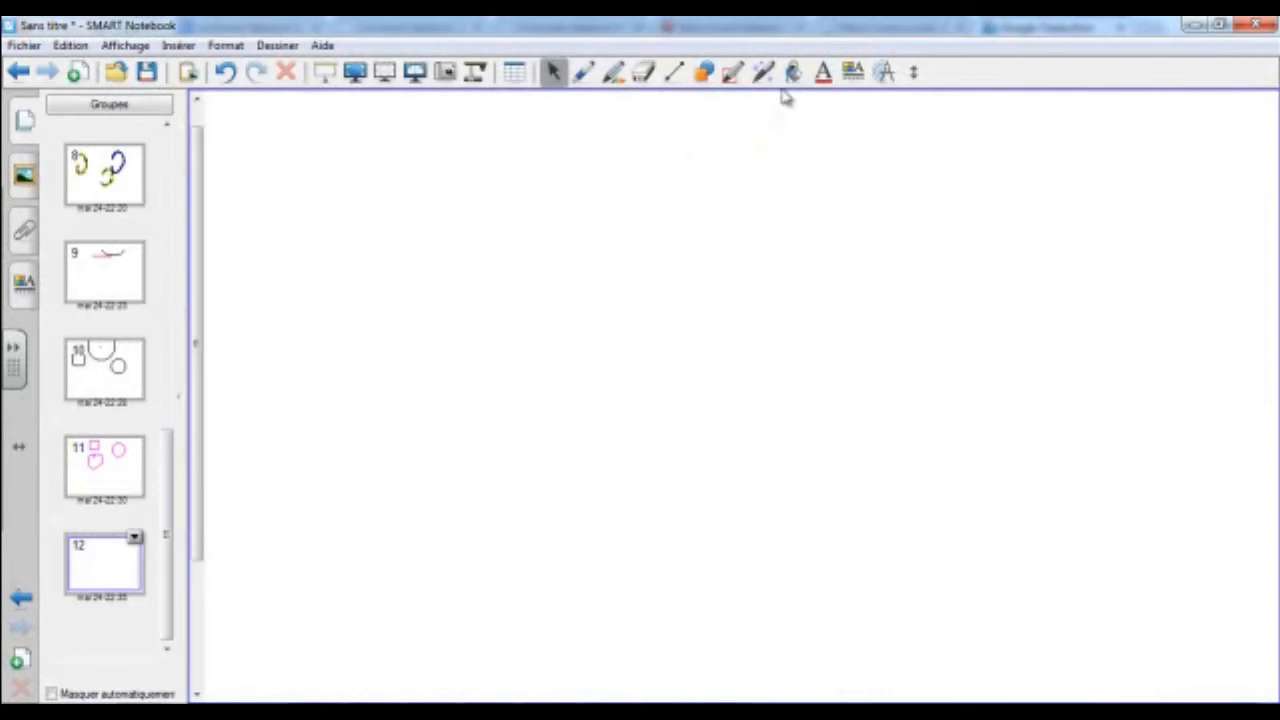
pyautogui.click(823, 74)
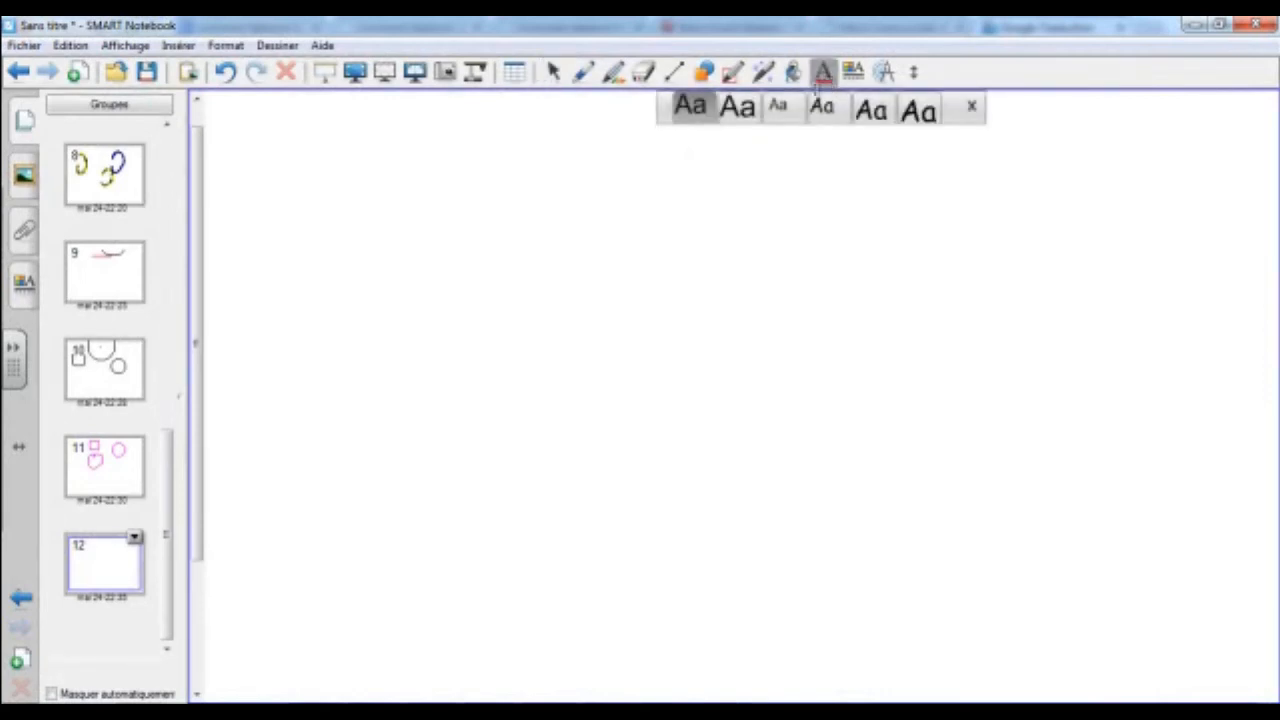
pyautogui.click(652, 364)
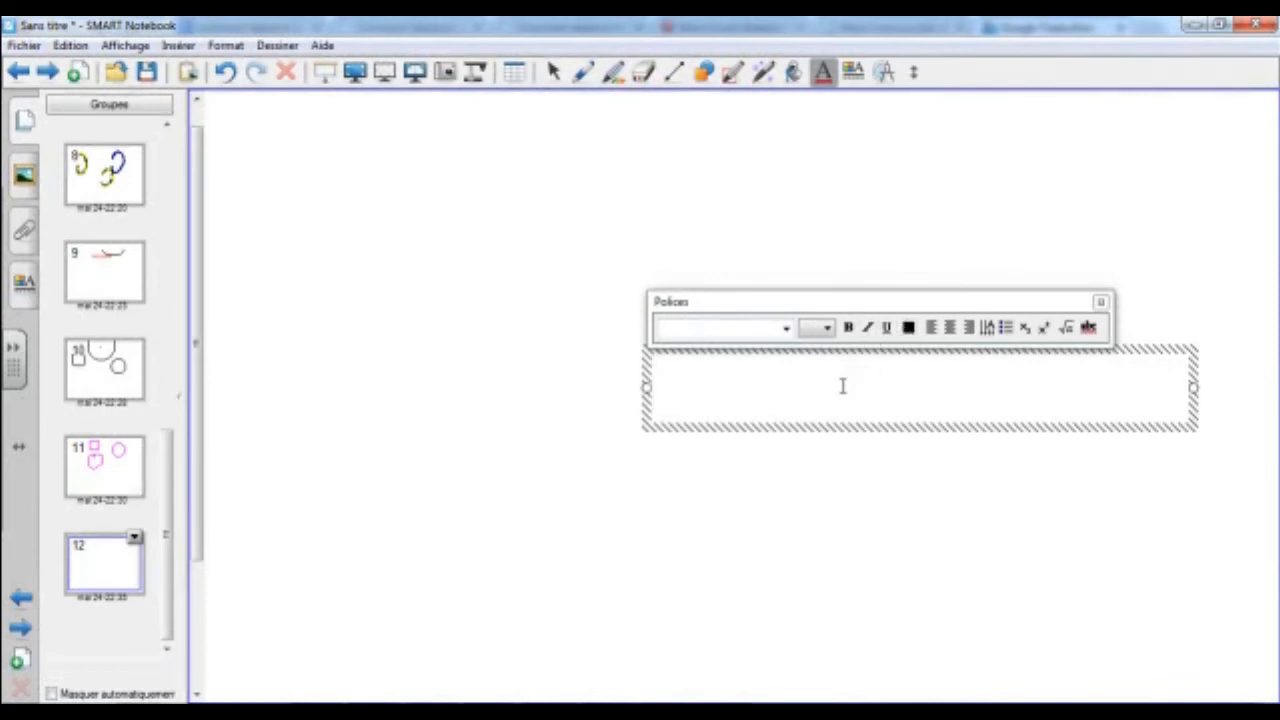
pyautogui.write('bonjour')
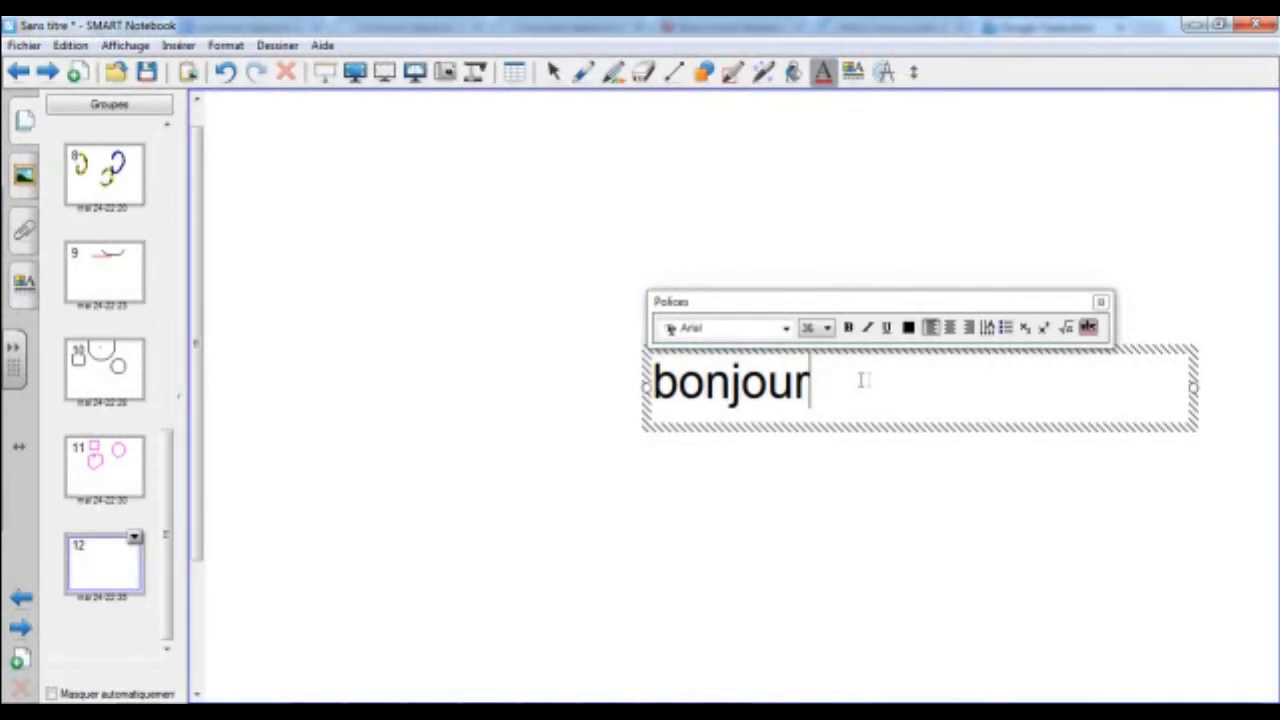
# Step: Set the word "bonjour" to font size 48 and the Arial Rounded MT Bold font
pyautogui.moveTo(826, 380); pyautogui.dragTo(634, 395)
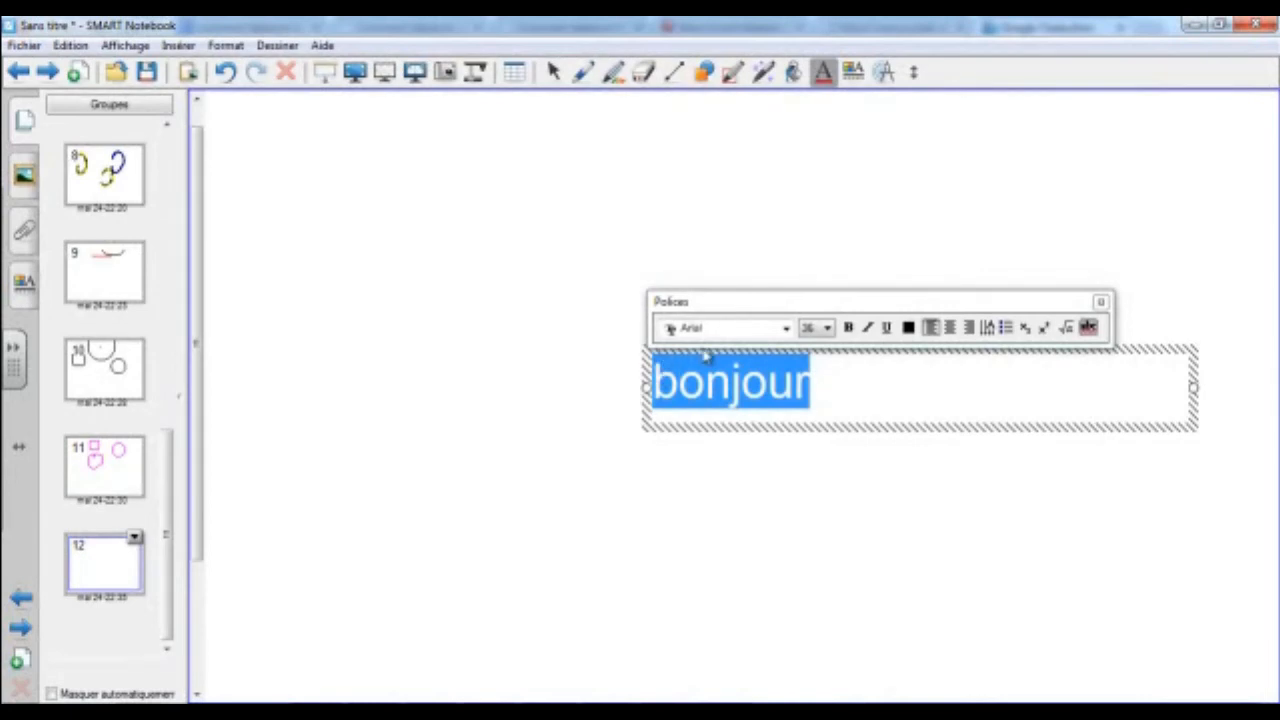
pyautogui.click(819, 331)
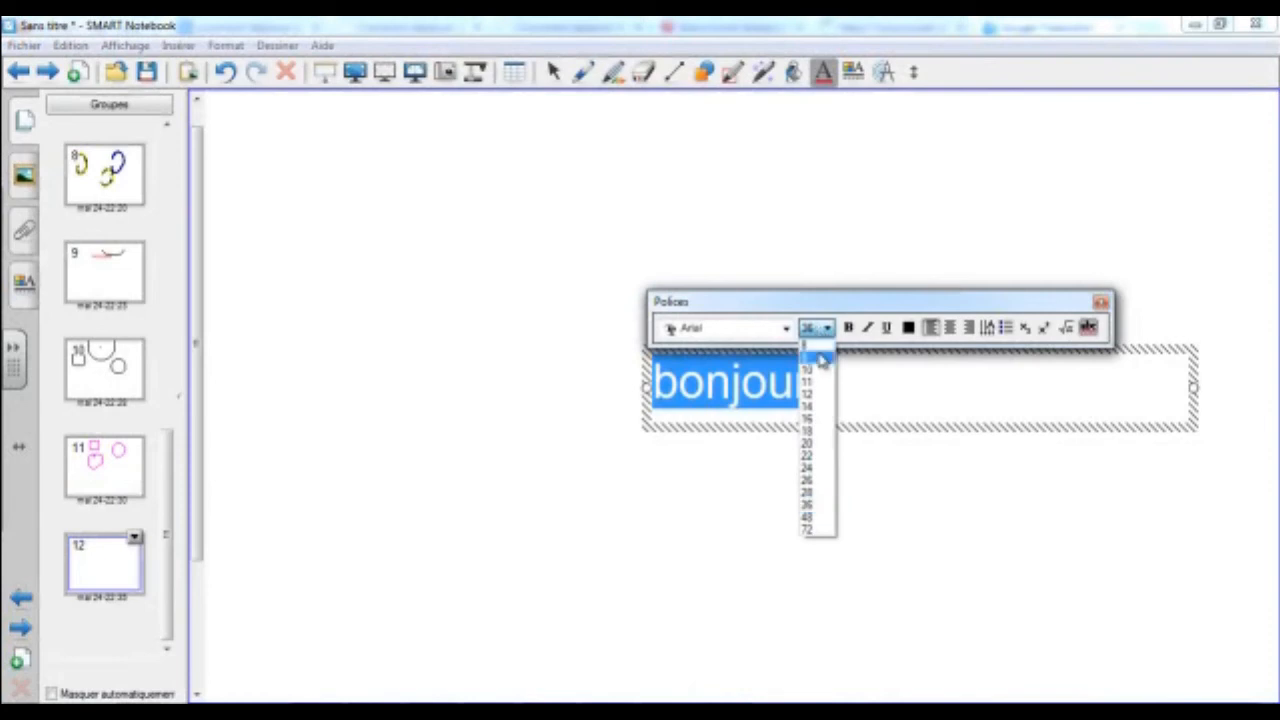
pyautogui.click(815, 516)
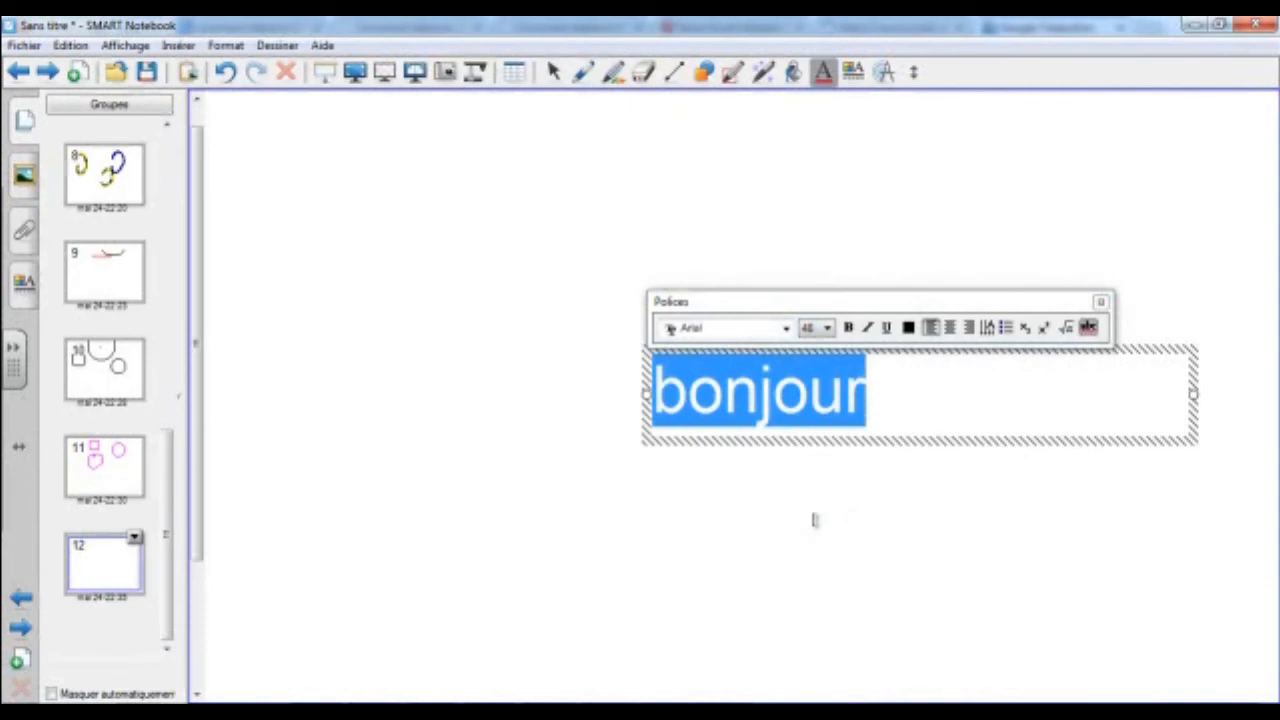
pyautogui.click(786, 329)
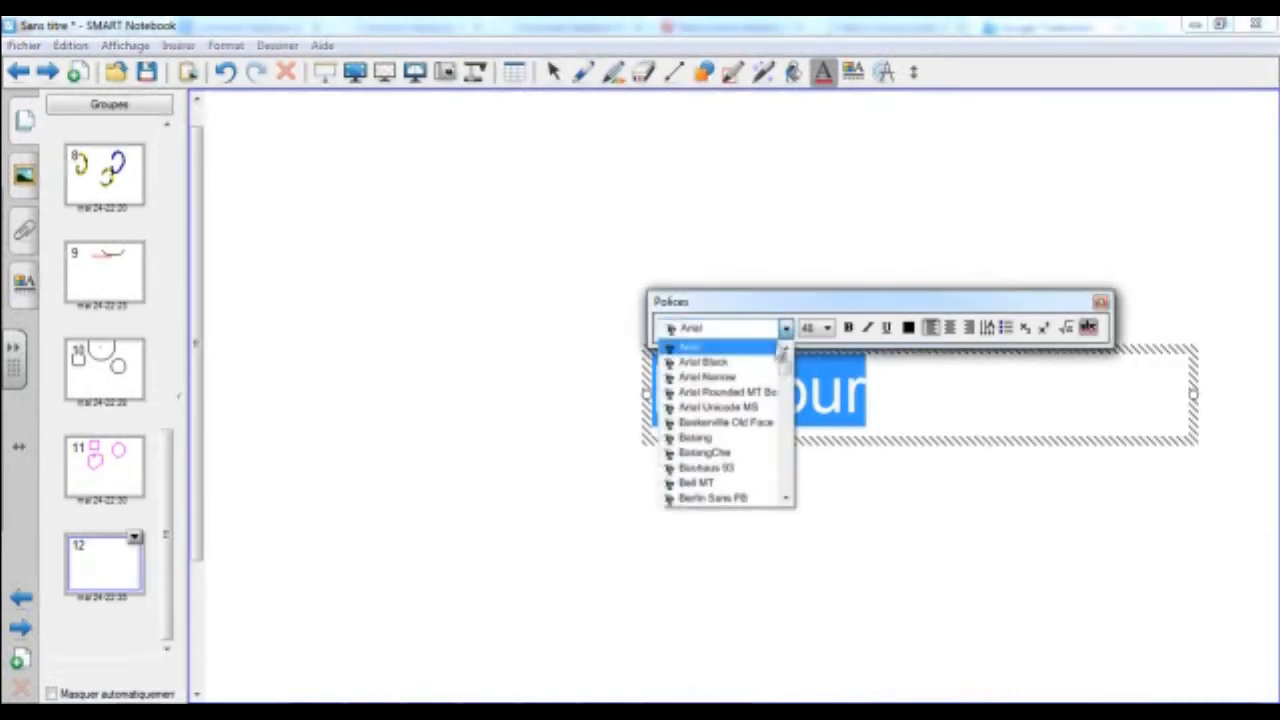
pyautogui.click(750, 393)
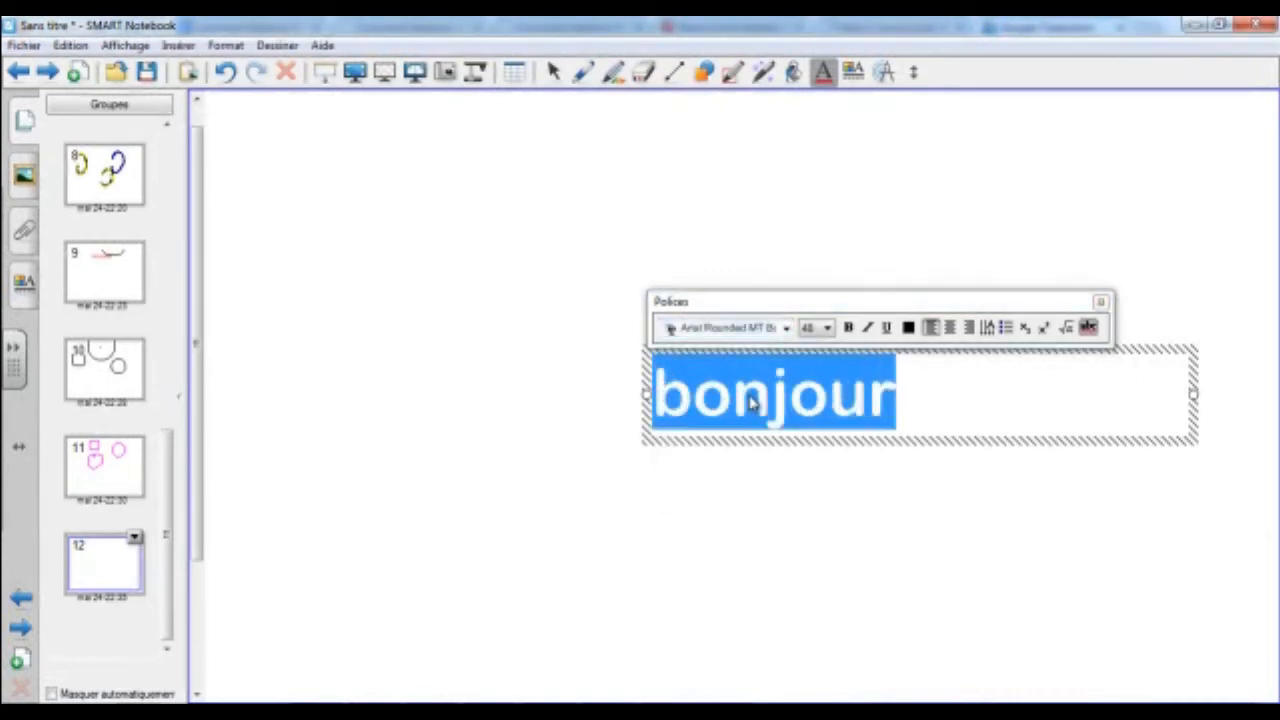
# Step: Colour the word "bonjour" light orange, make it bold and italic, and finish editing the text
pyautogui.click(908, 329)
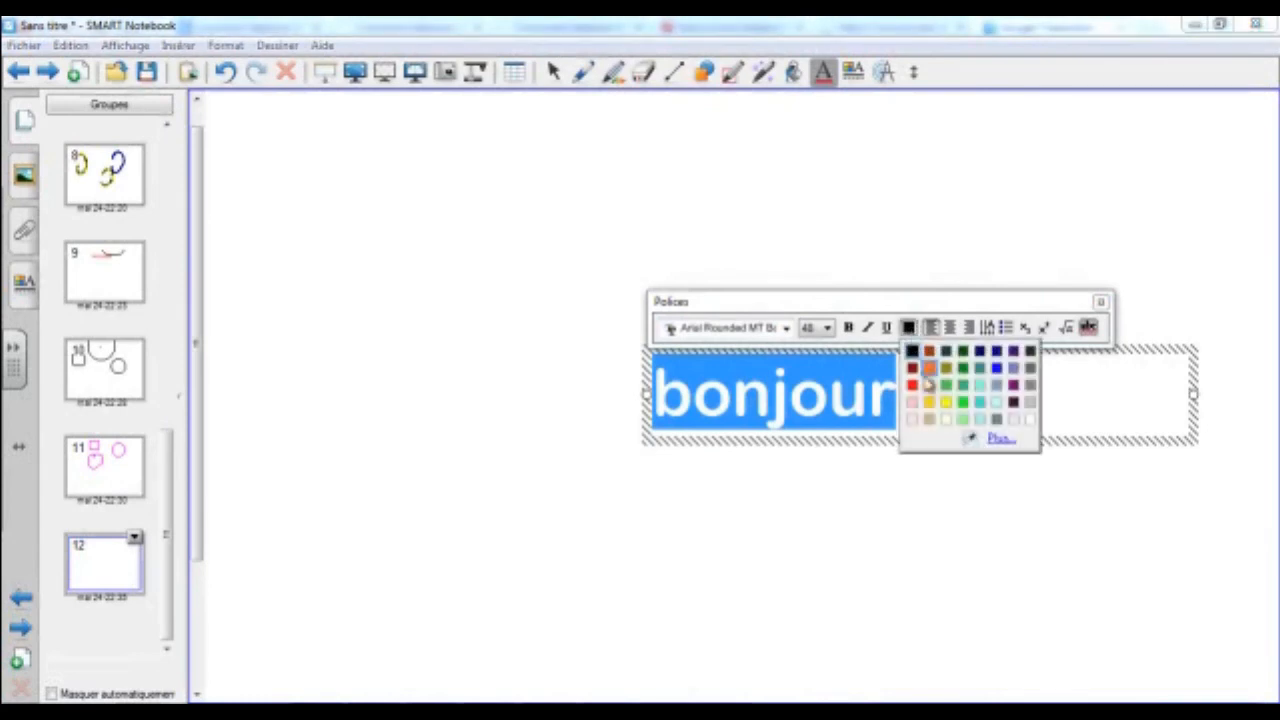
pyautogui.click(930, 393)
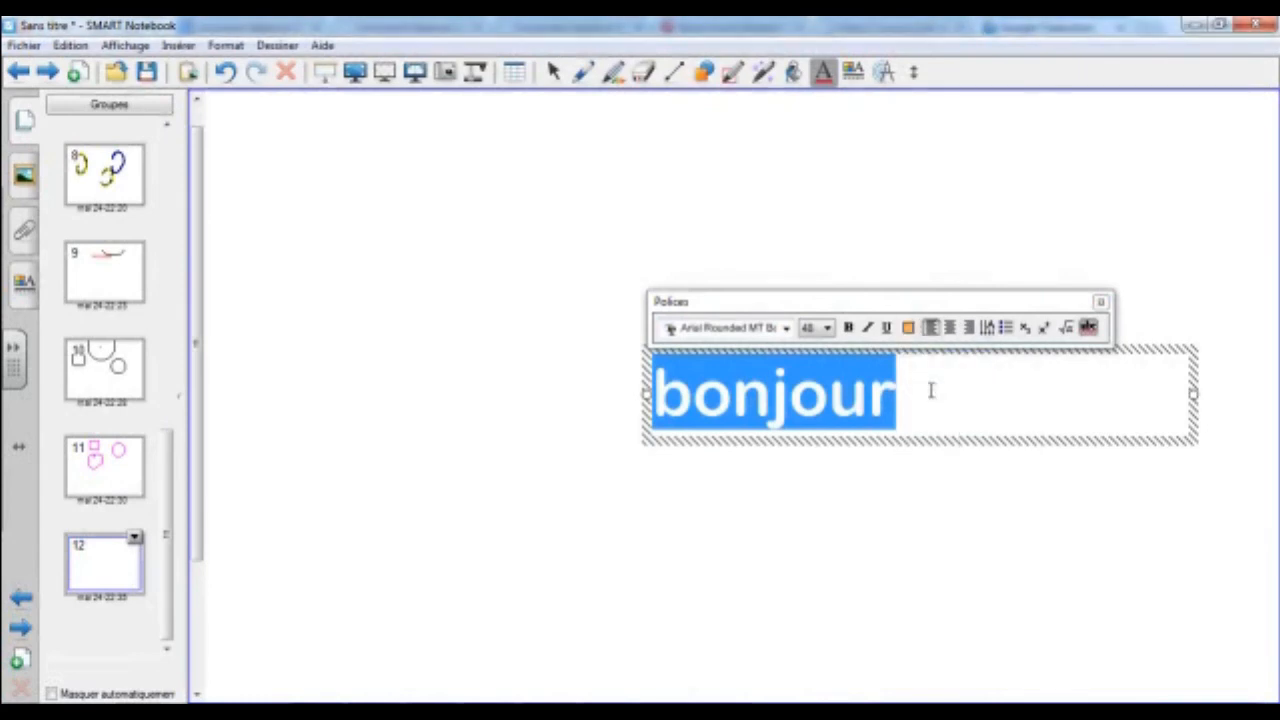
pyautogui.click(848, 328)
pyautogui.click(867, 328)
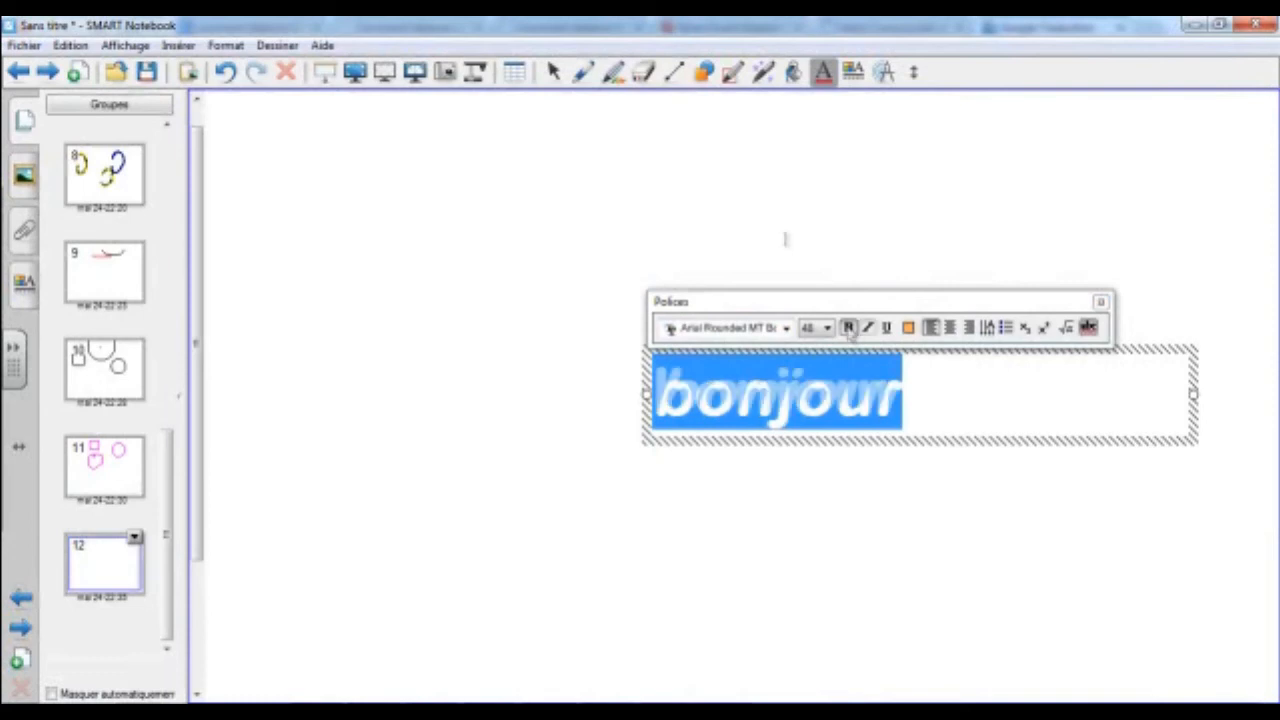
pyautogui.click(785, 238)
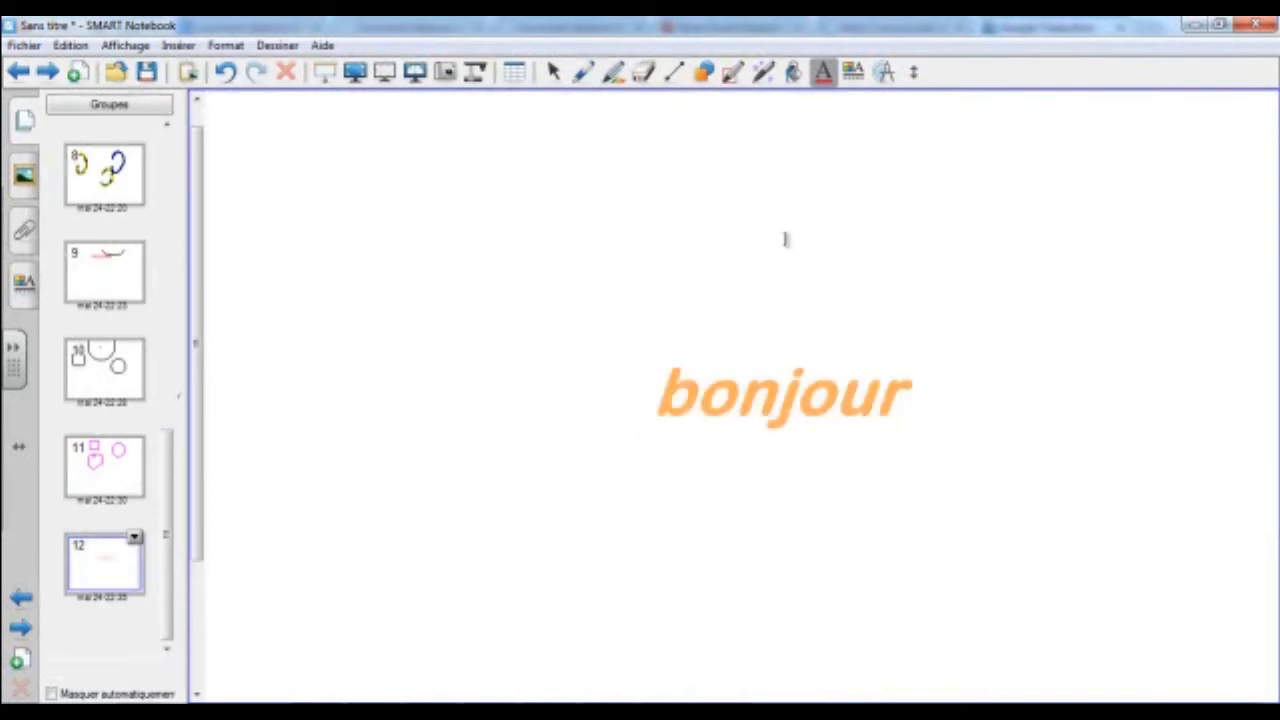
pyautogui.moveTo(620, 357); pyautogui.dragTo(888, 460)
pyautogui.click(922, 389)
pyautogui.click(554, 72)
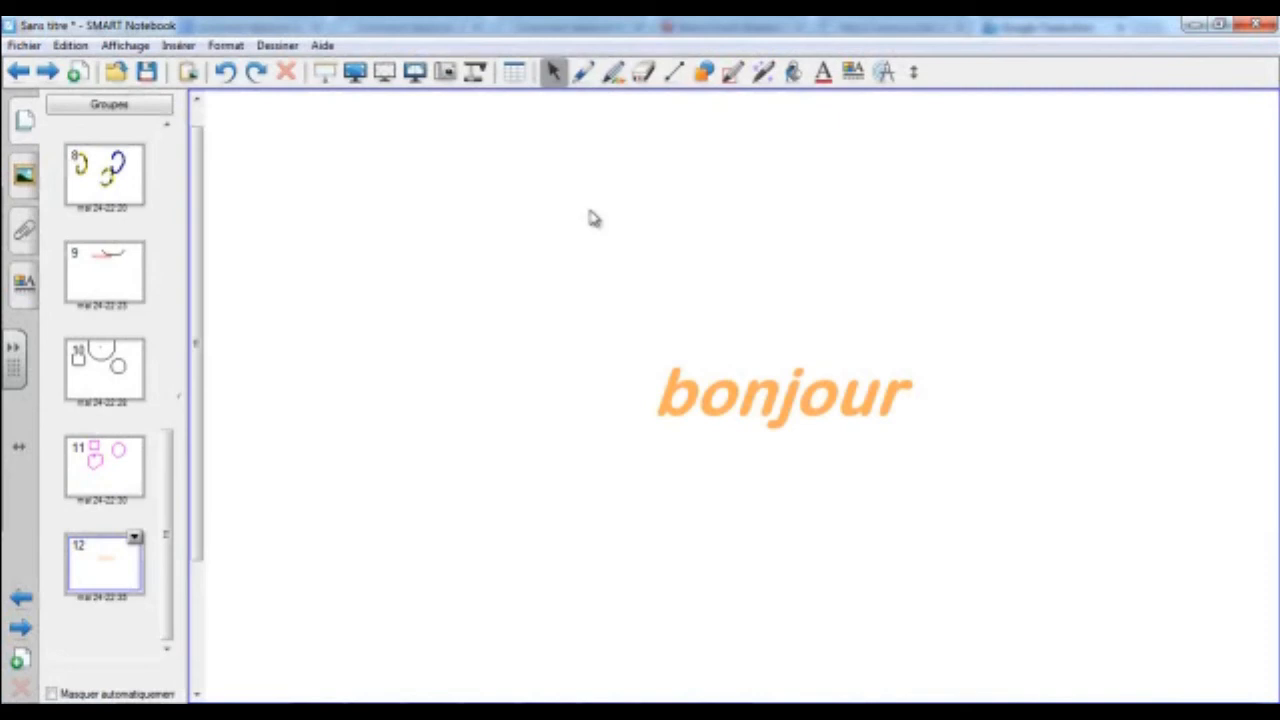
# Step: Handwrite "Bonjour" with the purple pen above the orange word and move the handwriting slightly down and to the left
pyautogui.click(583, 72)
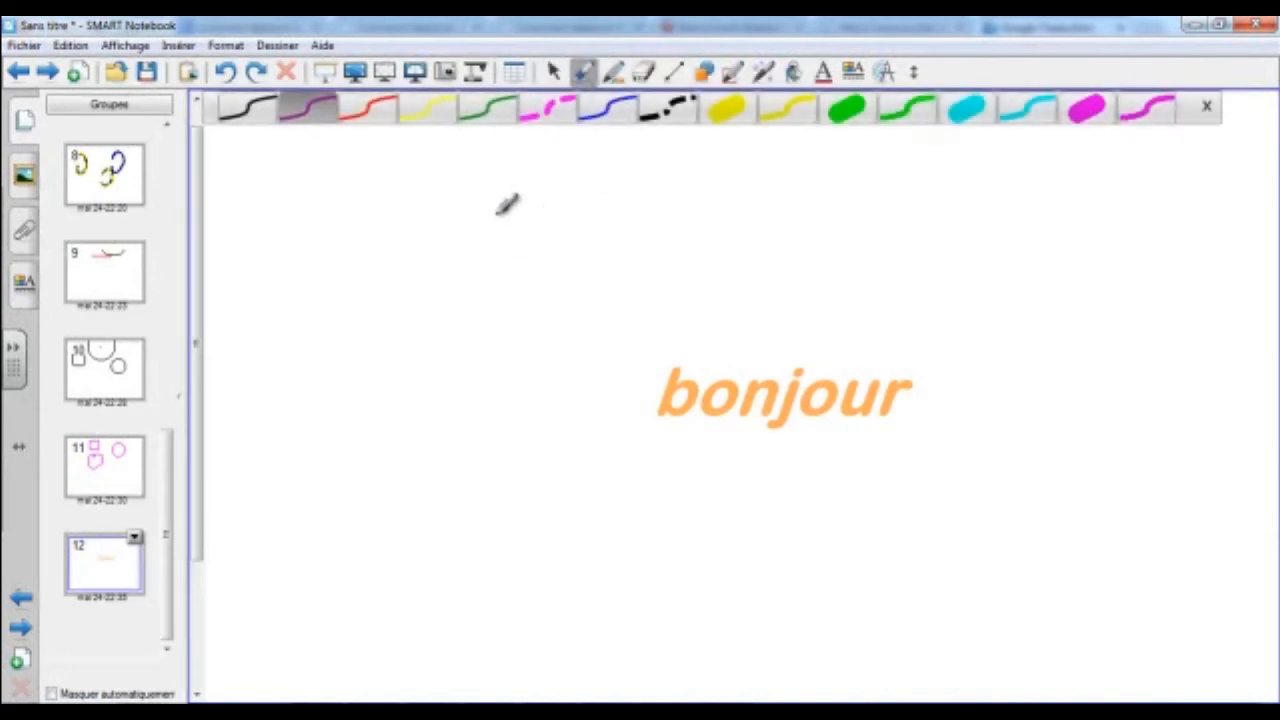
pyautogui.moveTo(497, 212)
pyautogui.mouseDown()
pyautogui.moveTo(498, 176)
pyautogui.moveTo(505, 262)
pyautogui.moveTo(478, 266)
pyautogui.moveTo(591, 209)
pyautogui.moveTo(623, 209)
pyautogui.moveTo(607, 192)
pyautogui.moveTo(640, 198)
pyautogui.moveTo(690, 152)
pyautogui.moveTo(718, 255)
pyautogui.moveTo(733, 148)
pyautogui.moveTo(760, 160)
pyautogui.moveTo(736, 144)
pyautogui.moveTo(812, 112)
pyautogui.moveTo(838, 84)
pyautogui.moveTo(863, 110)
pyautogui.moveTo(890, 100)
pyautogui.mouseUp()
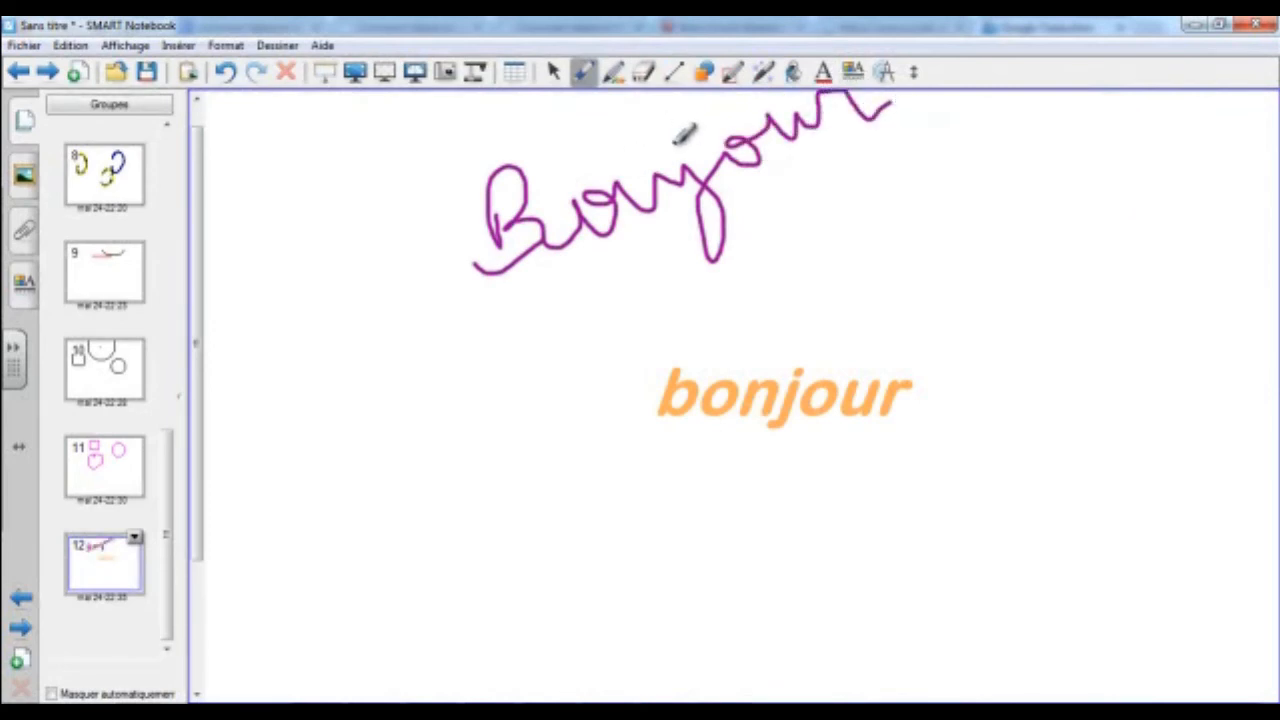
pyautogui.click(554, 78)
pyautogui.click(556, 240)
pyautogui.moveTo(903, 131); pyautogui.dragTo(800, 216)
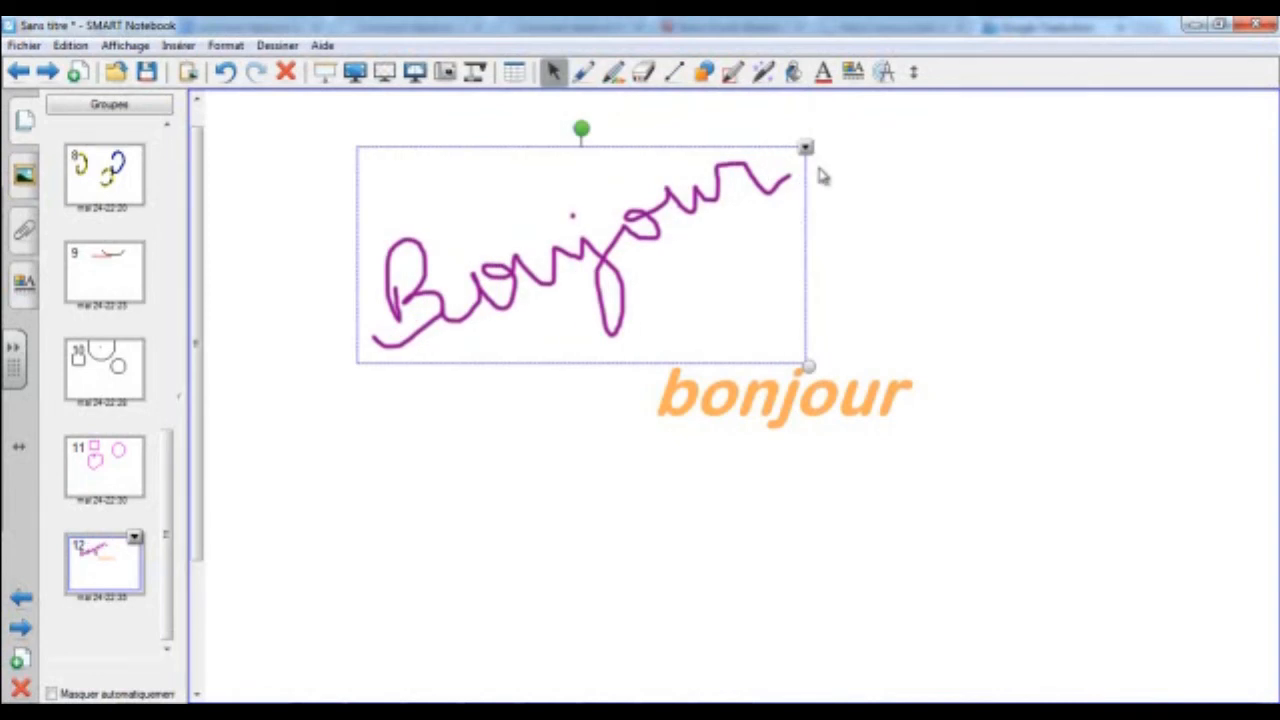
# Step: Convert the purple handwriting into typed text by recognising it as "Bonjour", and add blank page 13
pyautogui.click(806, 149)
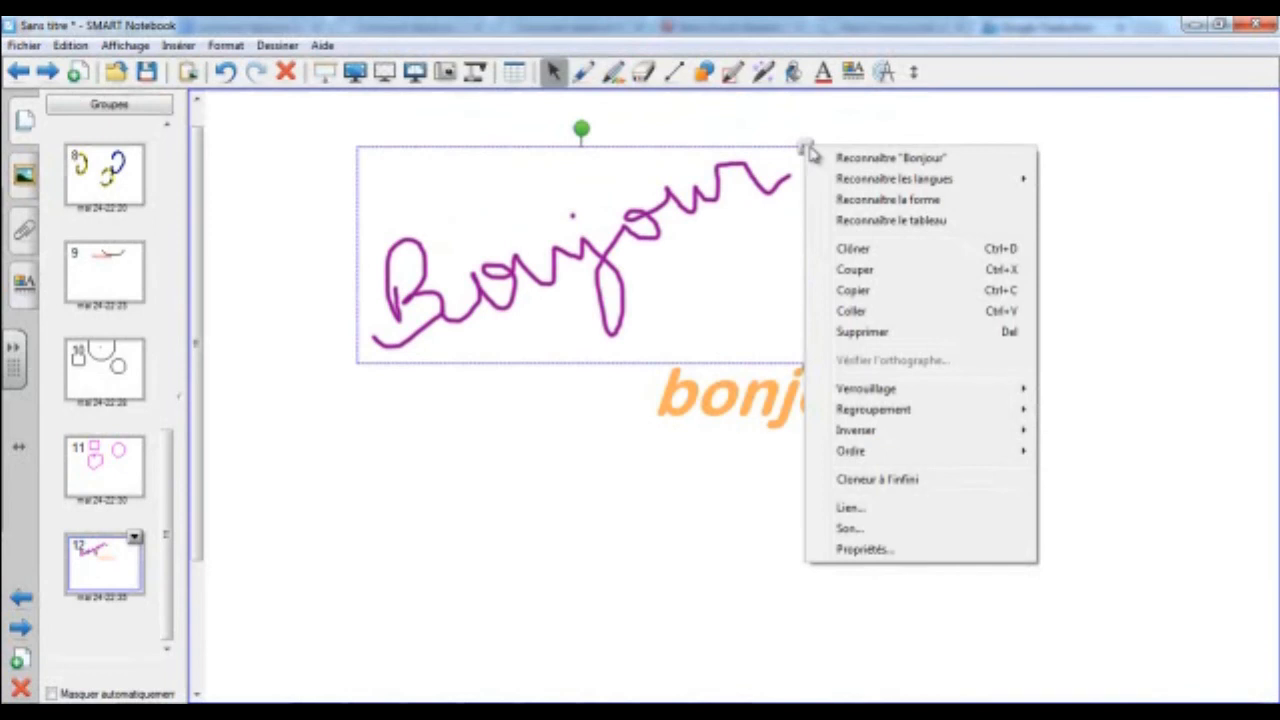
pyautogui.click(880, 164)
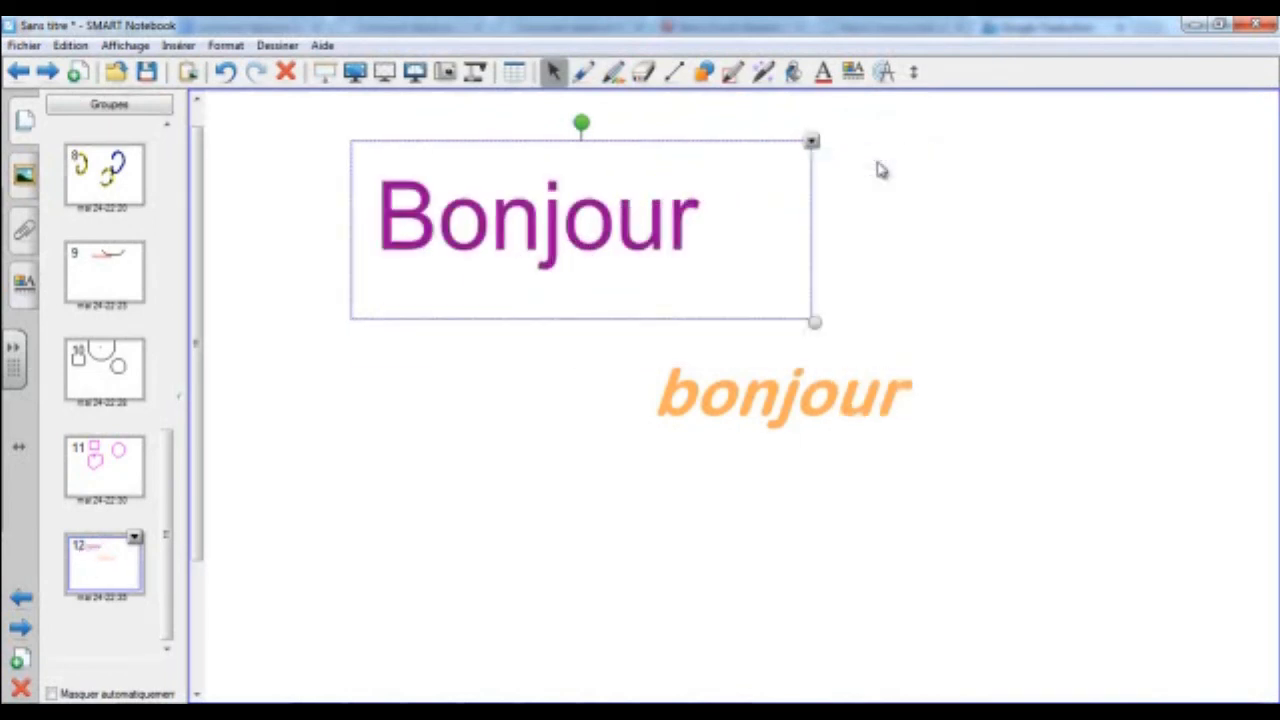
pyautogui.click(877, 233)
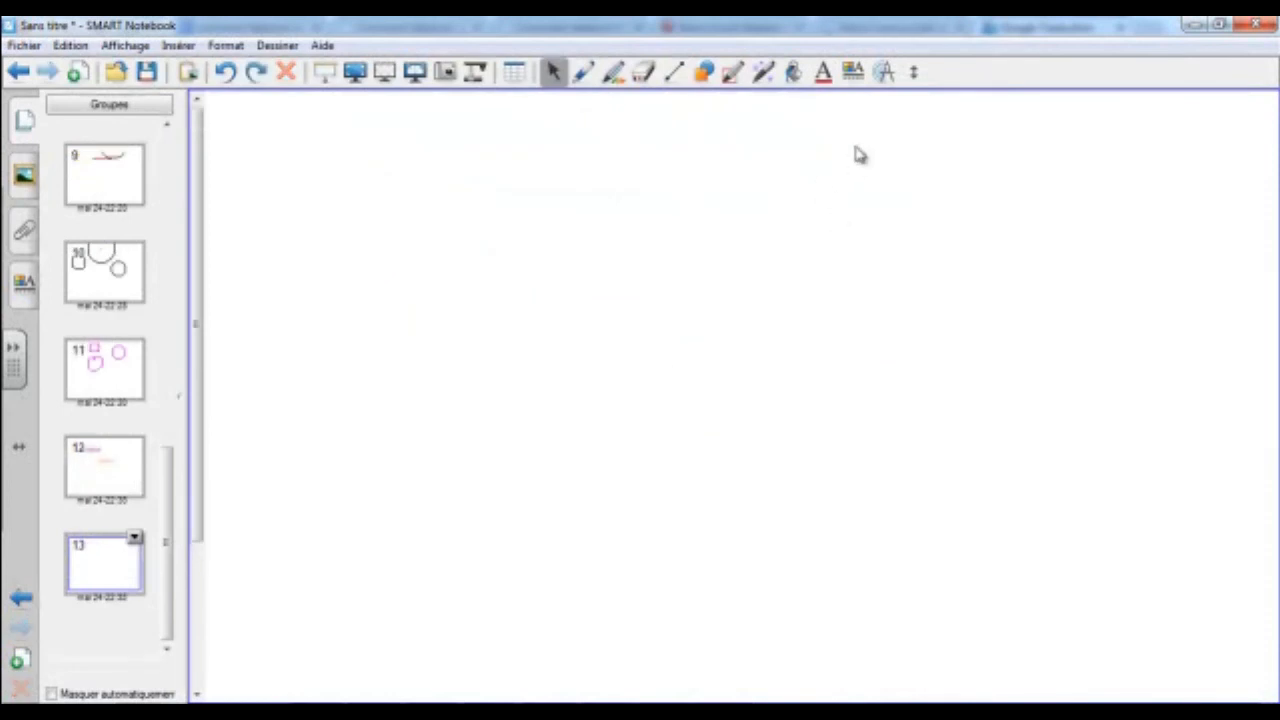
# Step: Review the options available for page 13 in the page sorter
pyautogui.click(886, 74)
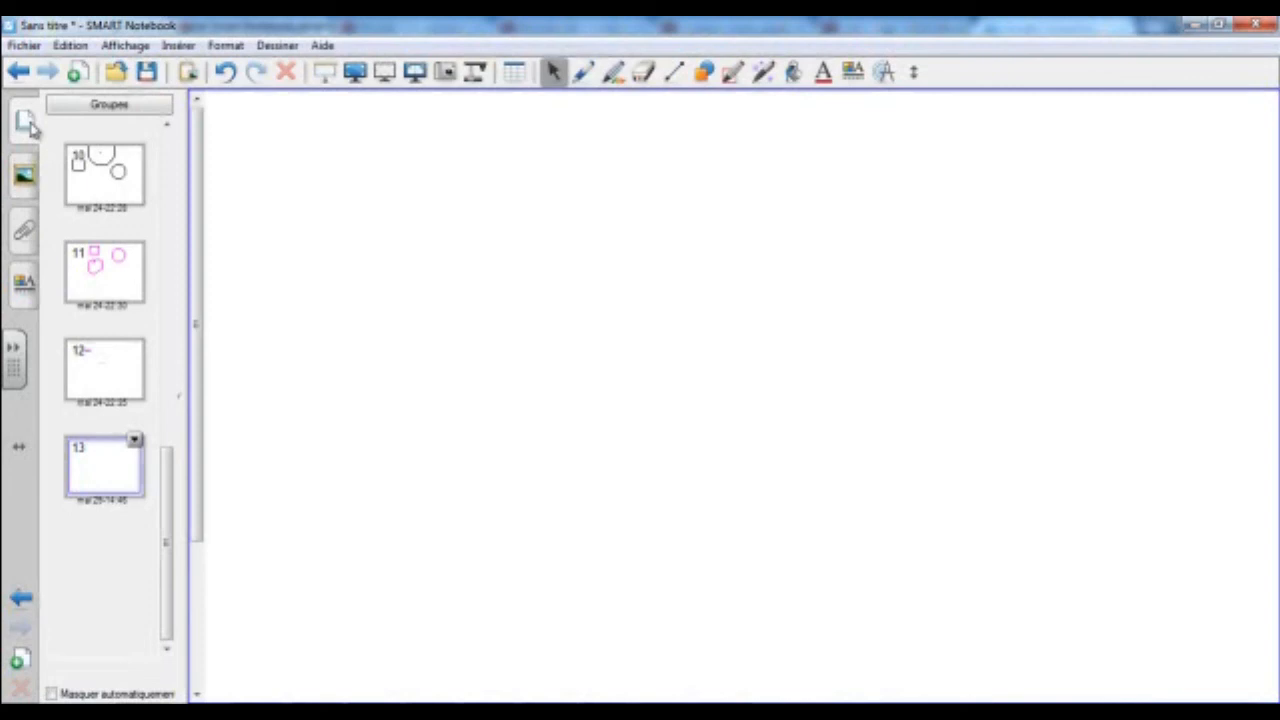
pyautogui.click(134, 441)
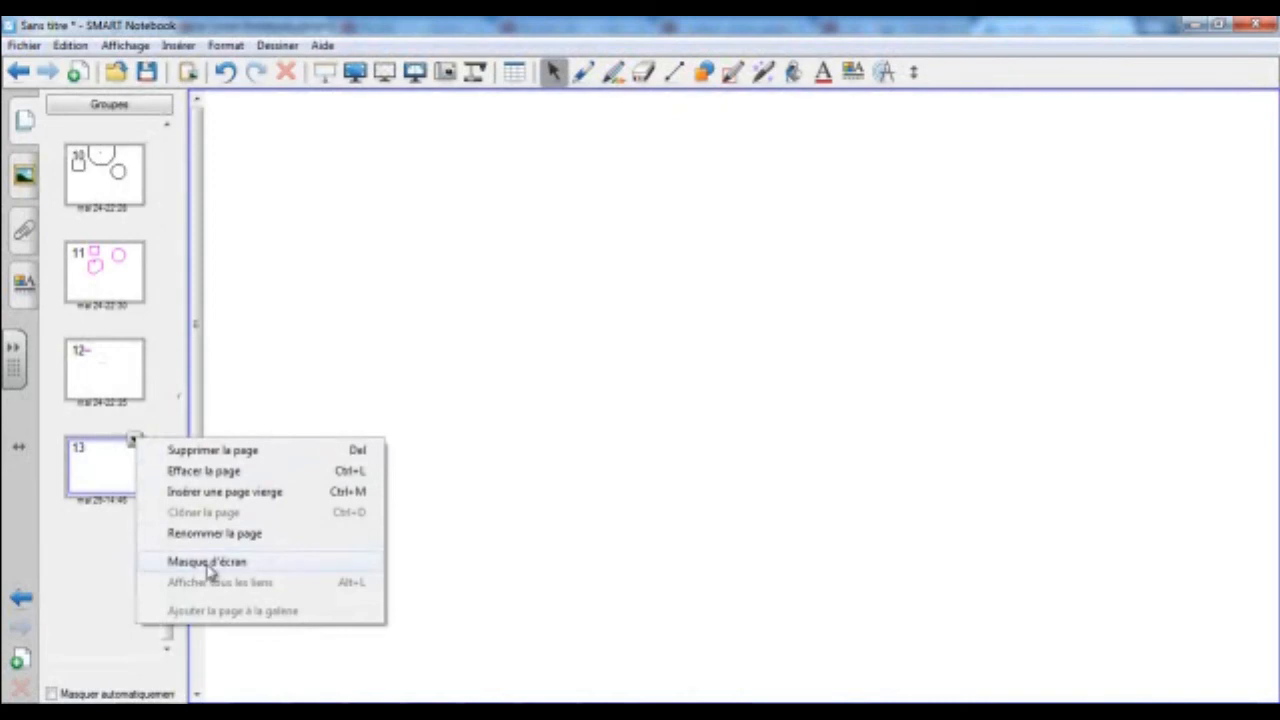
pyautogui.click(31, 180)
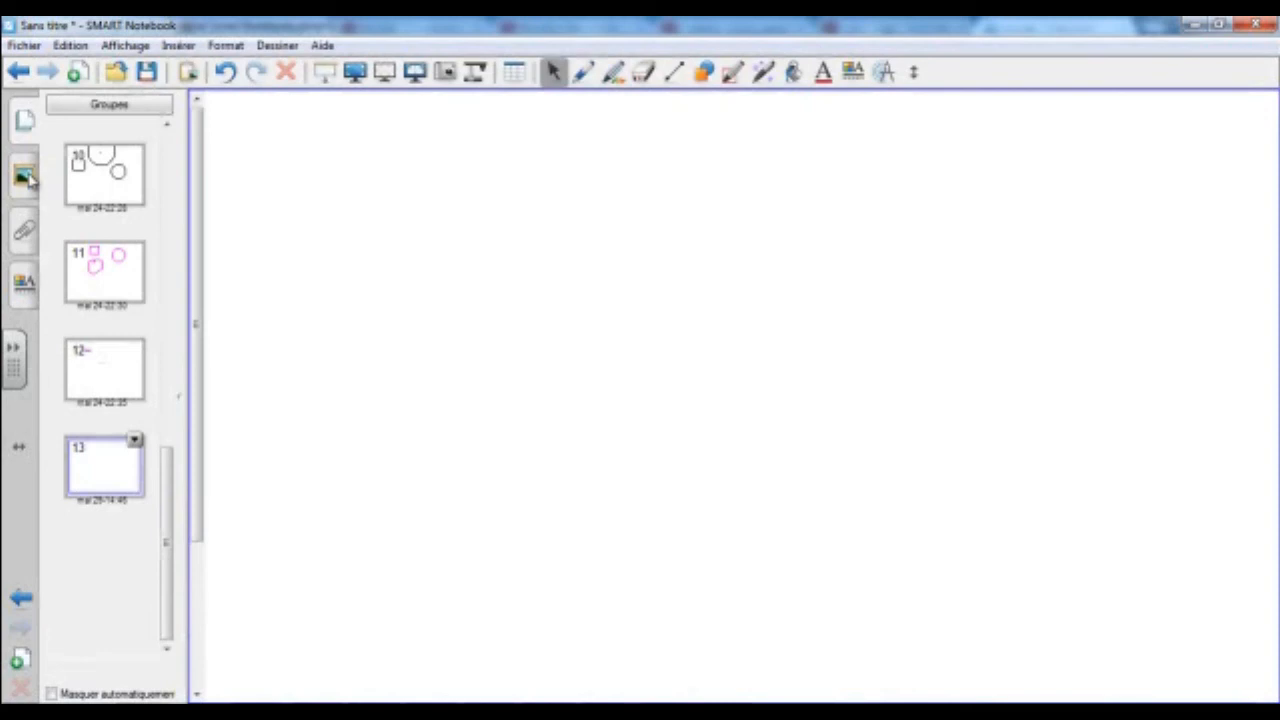
# Step: Search the gallery for "mouton"
pyautogui.click(25, 176)
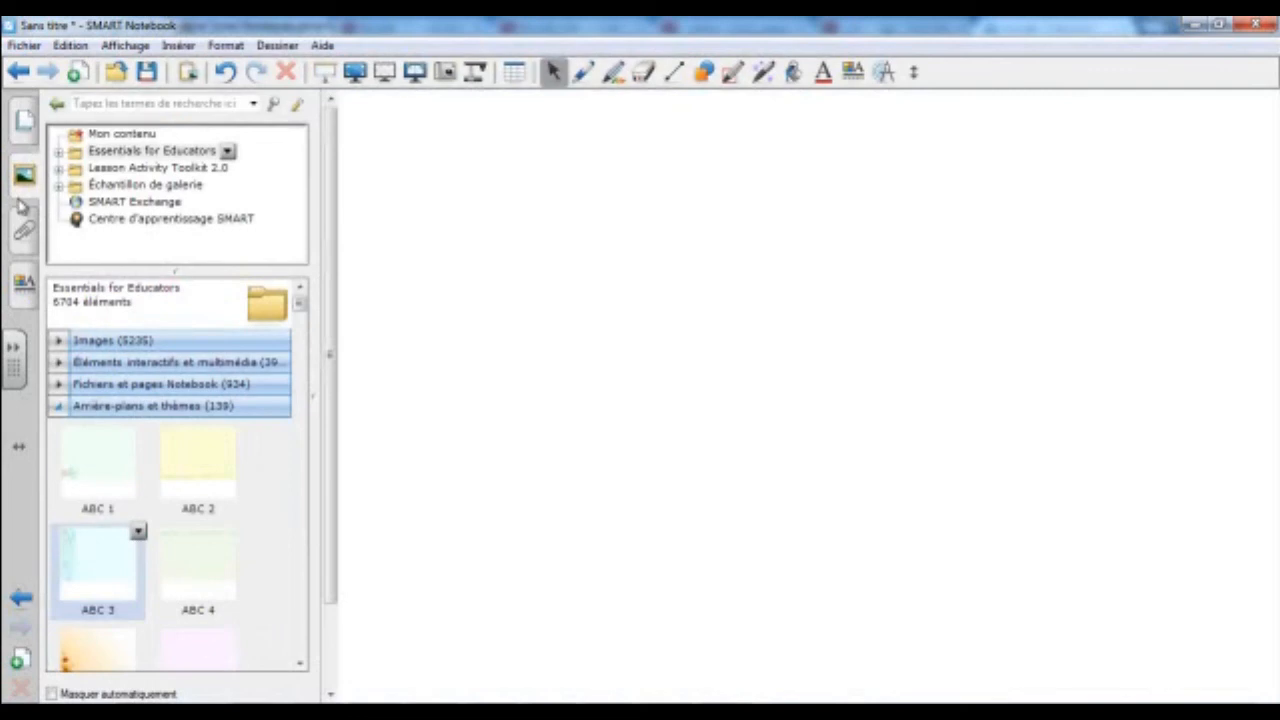
pyautogui.click(100, 104)
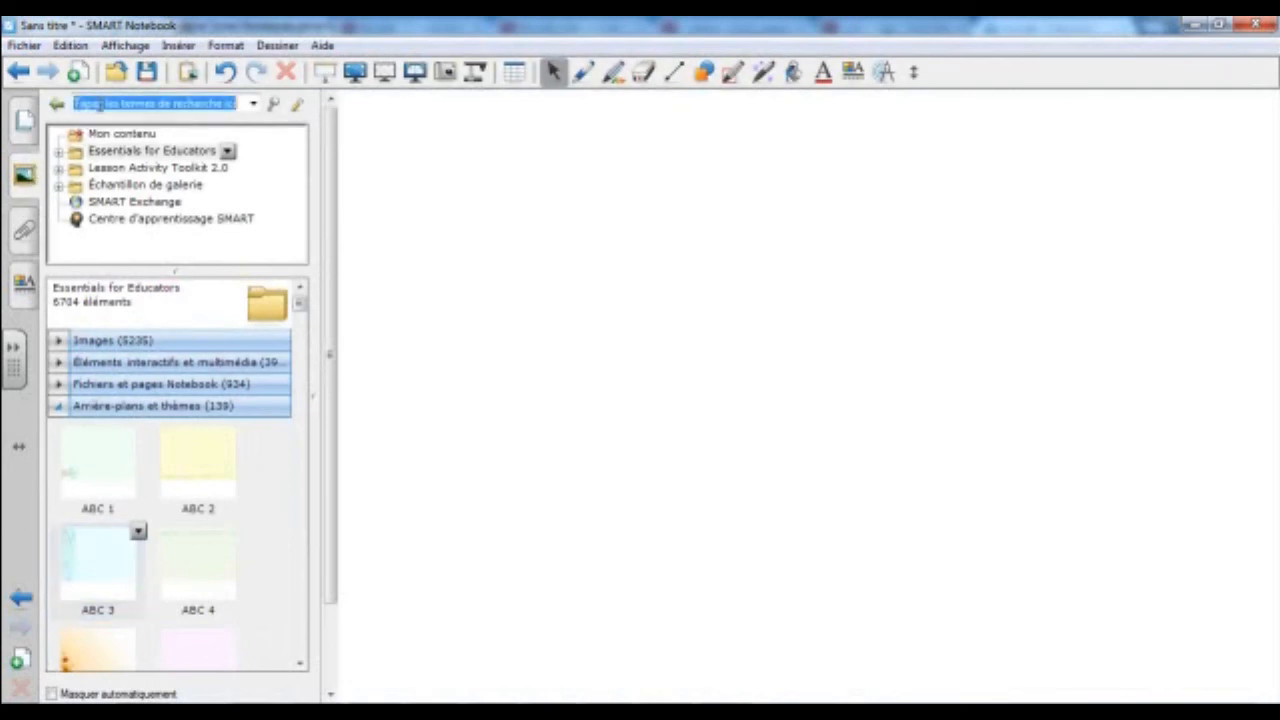
pyautogui.write('mouton')
pyautogui.press('Return')
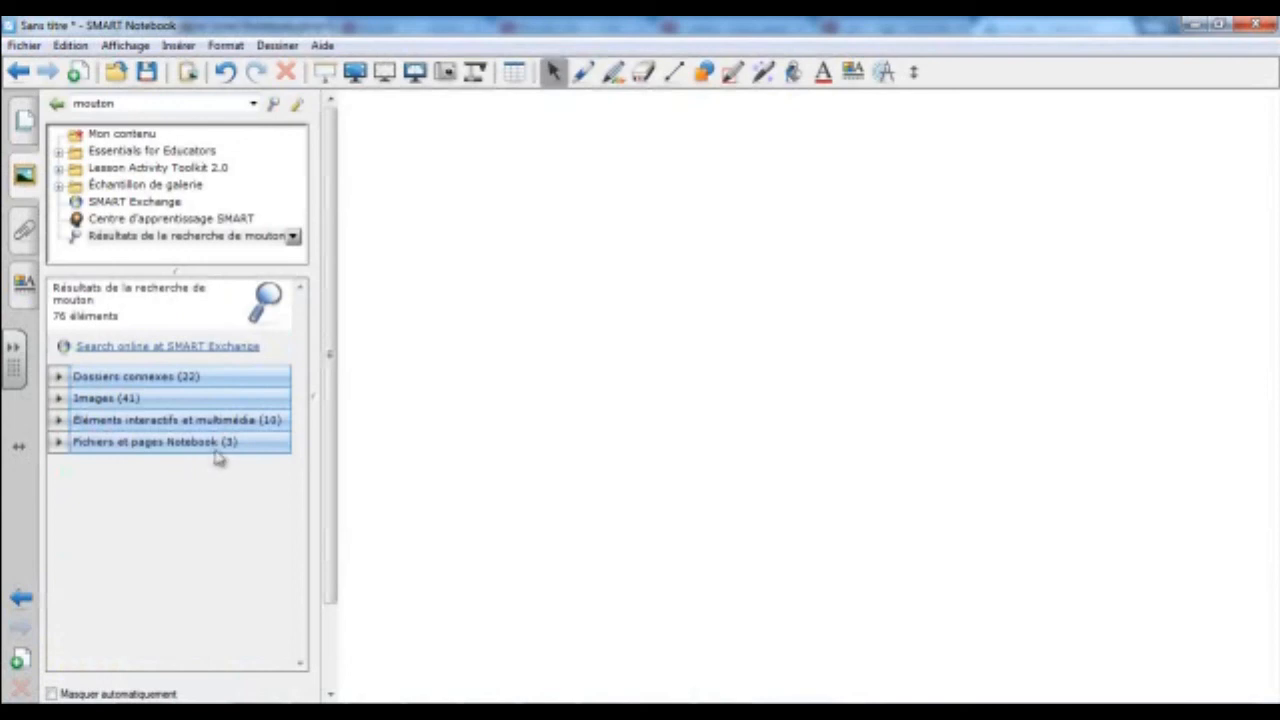
# Step: Place the black-and-white "Mouton" picture from the gallery's image results on page 13 and delete it again
pyautogui.click(75, 398)
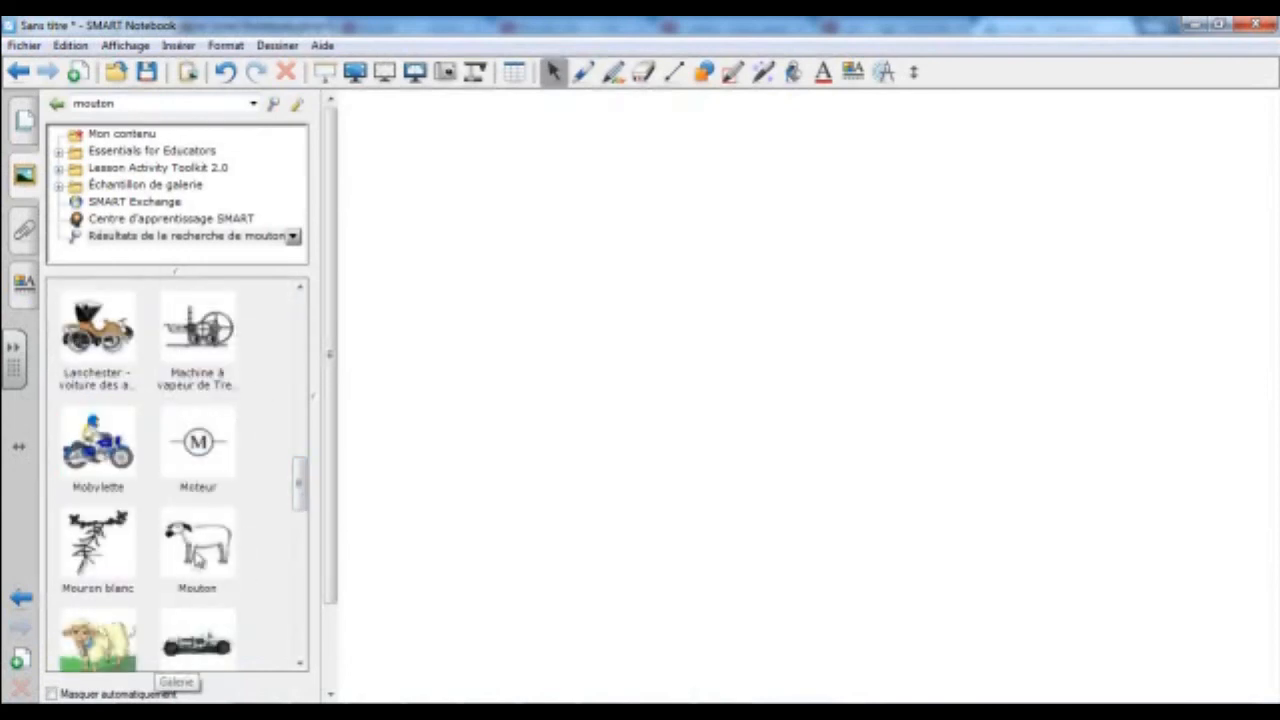
pyautogui.moveTo(204, 558); pyautogui.dragTo(620, 285)
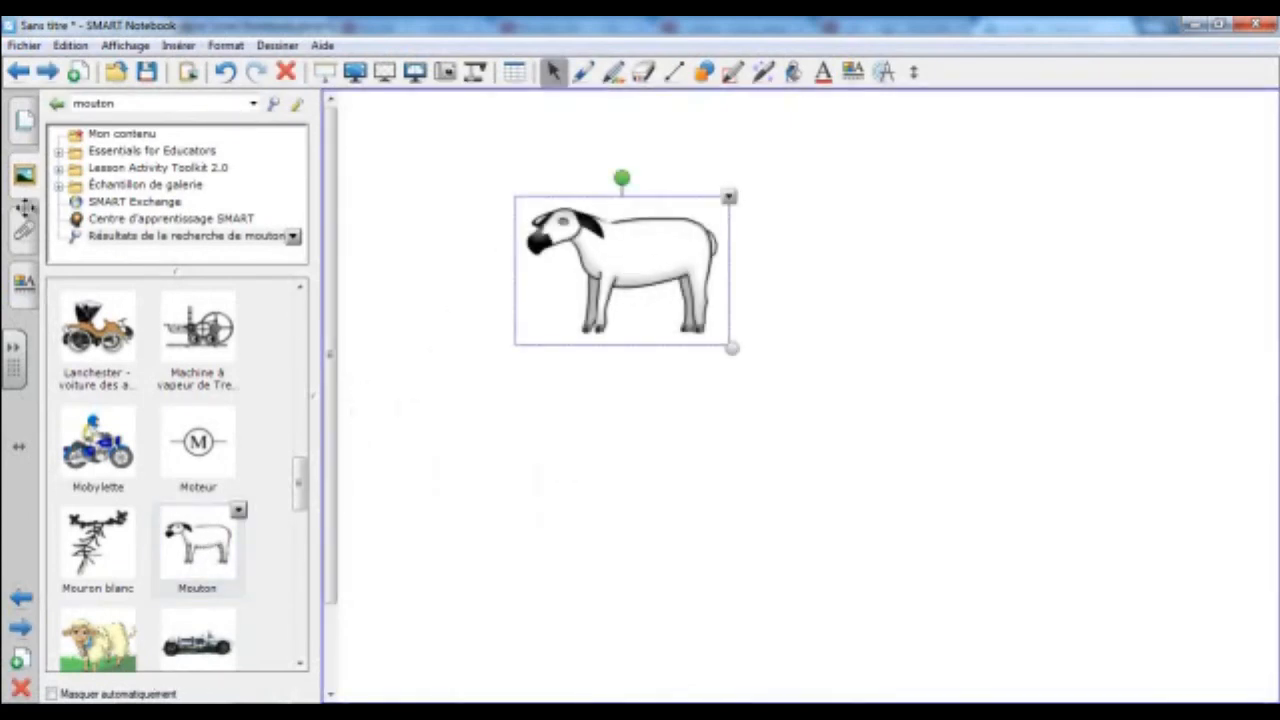
pyautogui.press('Delete')
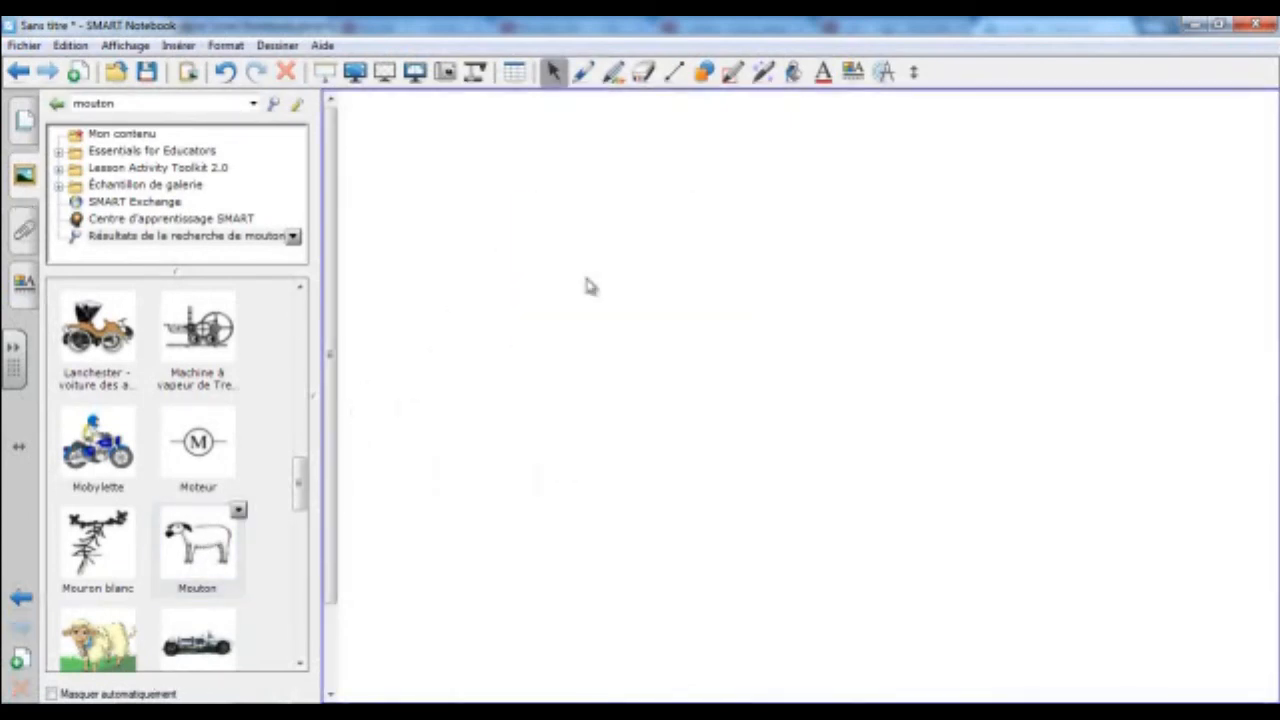
# Step: View the attachments list and the page's fill effects, comparing the gradient, pattern and image fill options
pyautogui.click(25, 235)
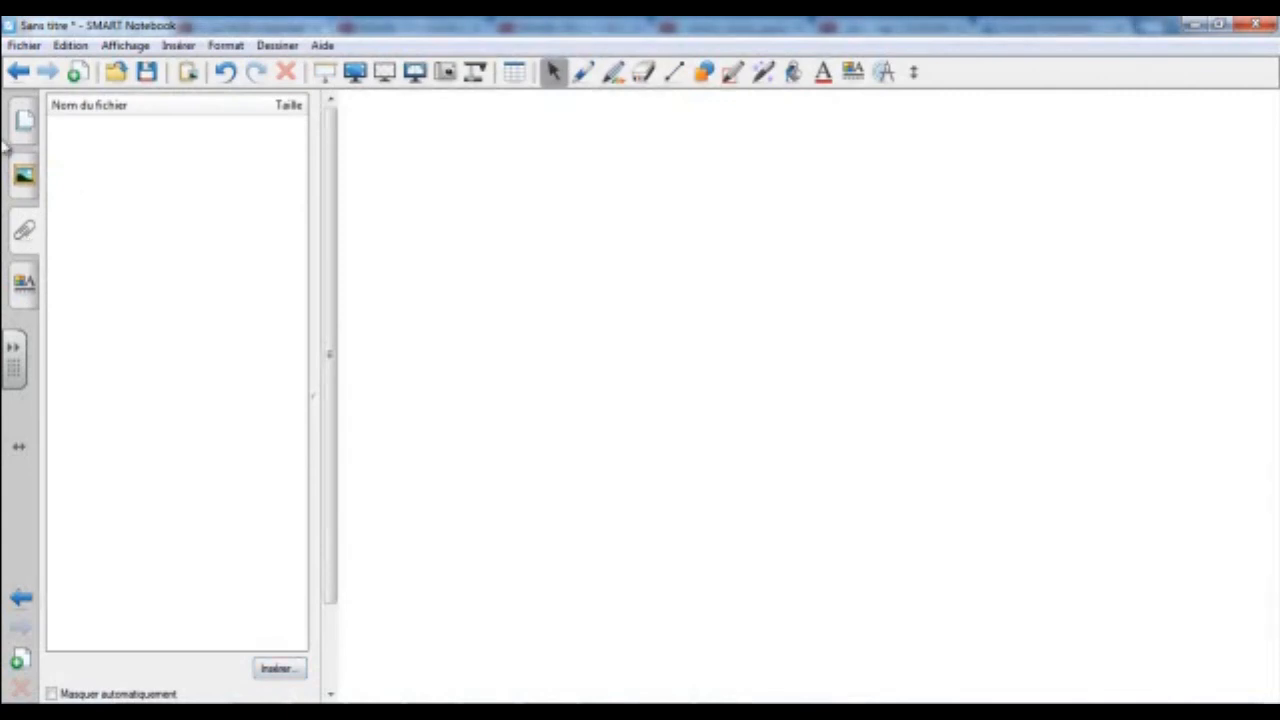
pyautogui.click(24, 290)
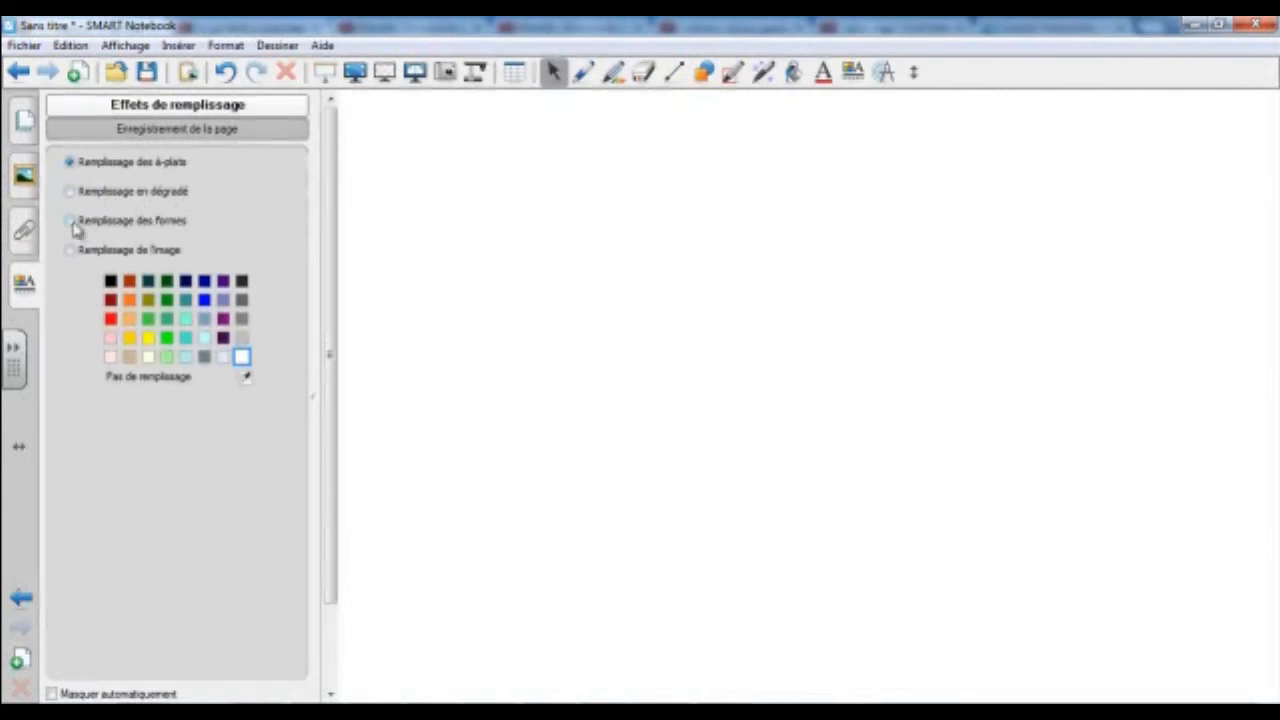
pyautogui.click(70, 191)
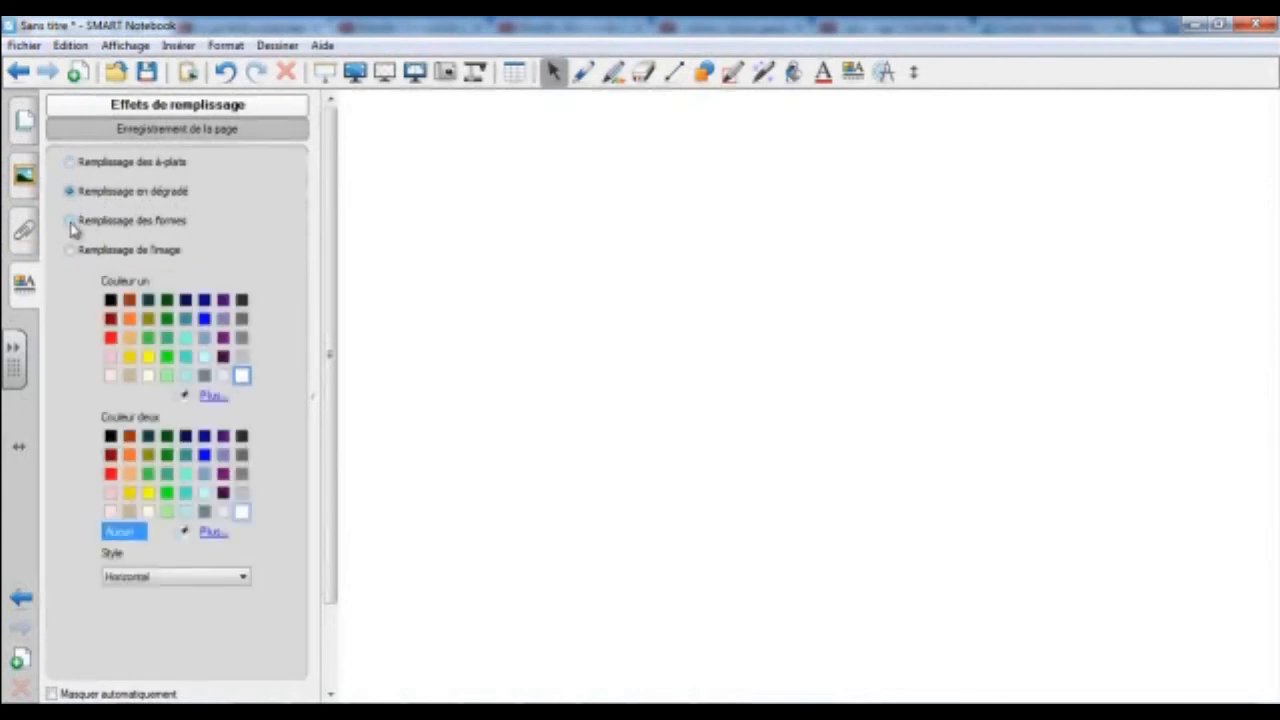
pyautogui.click(70, 222)
pyautogui.click(70, 251)
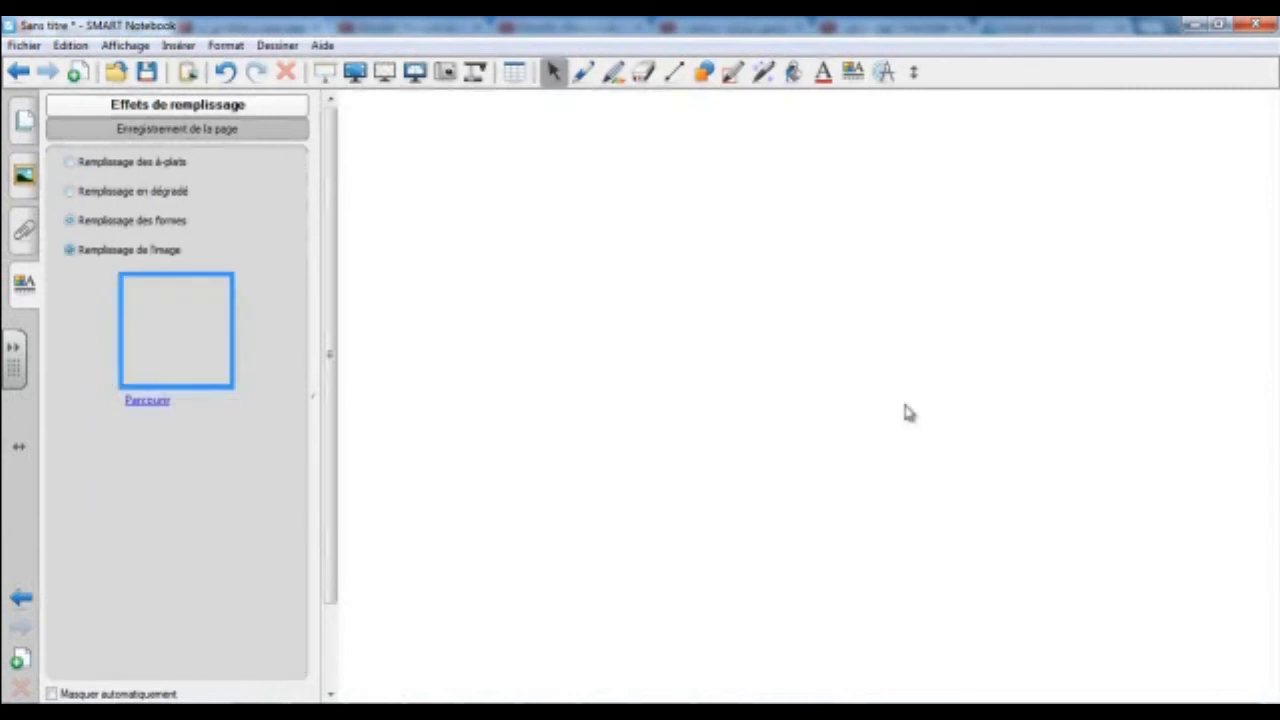